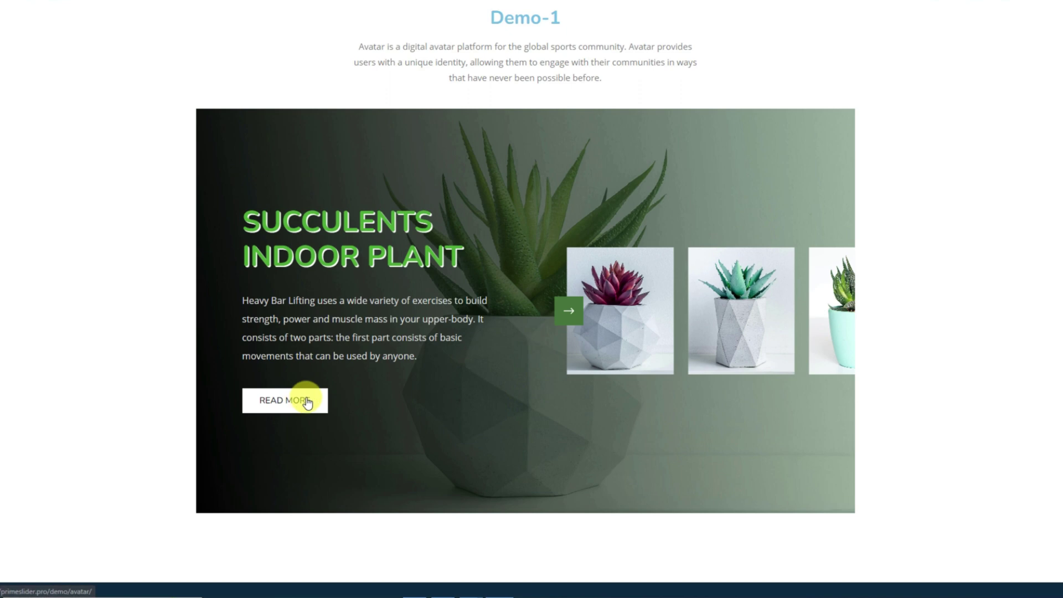
# Step: Cycle the Demo-1 slider through Red Potted, Sky Blue and Aloe Vera back to Succulents Indoor Plant
pyautogui.click(570, 312)
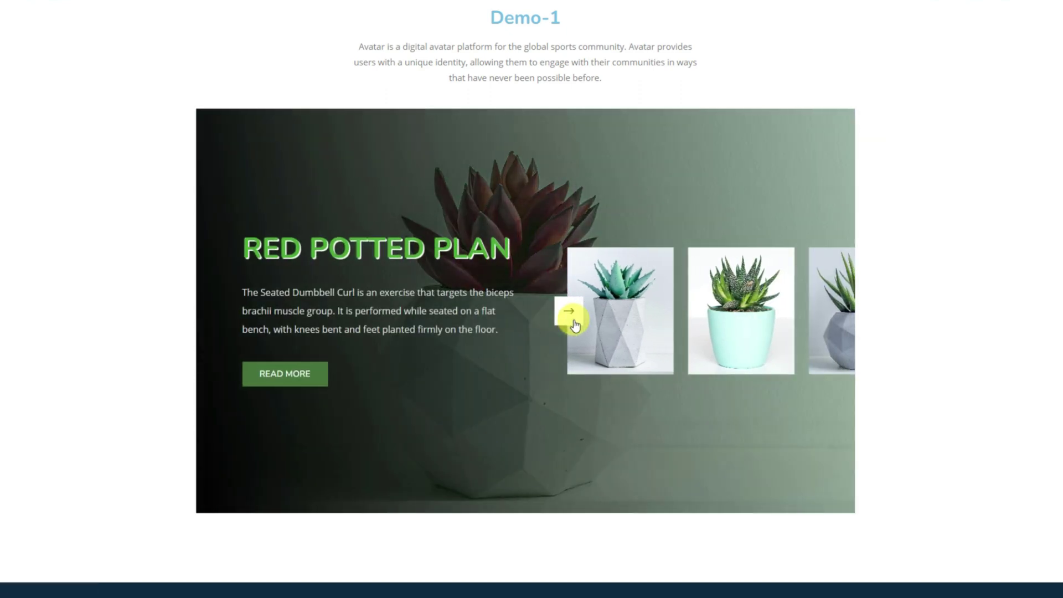
pyautogui.click(573, 321)
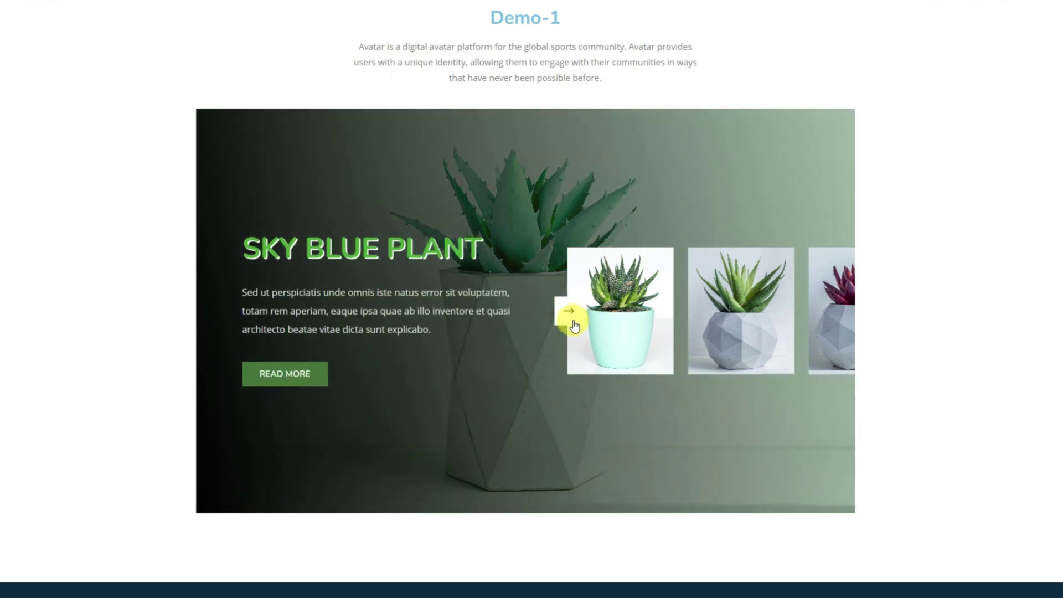
pyautogui.click(573, 324)
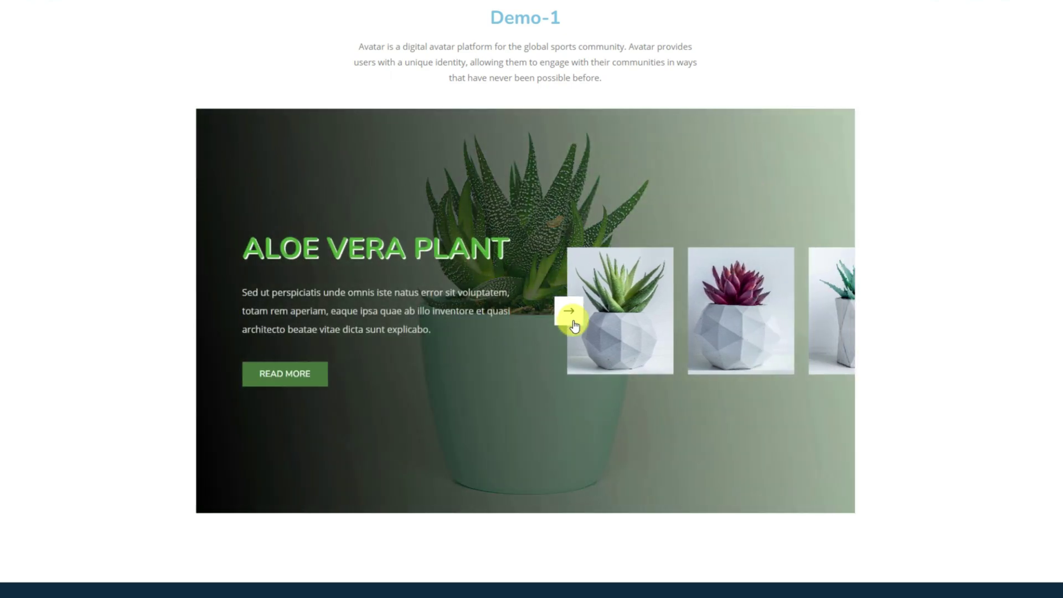
pyautogui.click(570, 312)
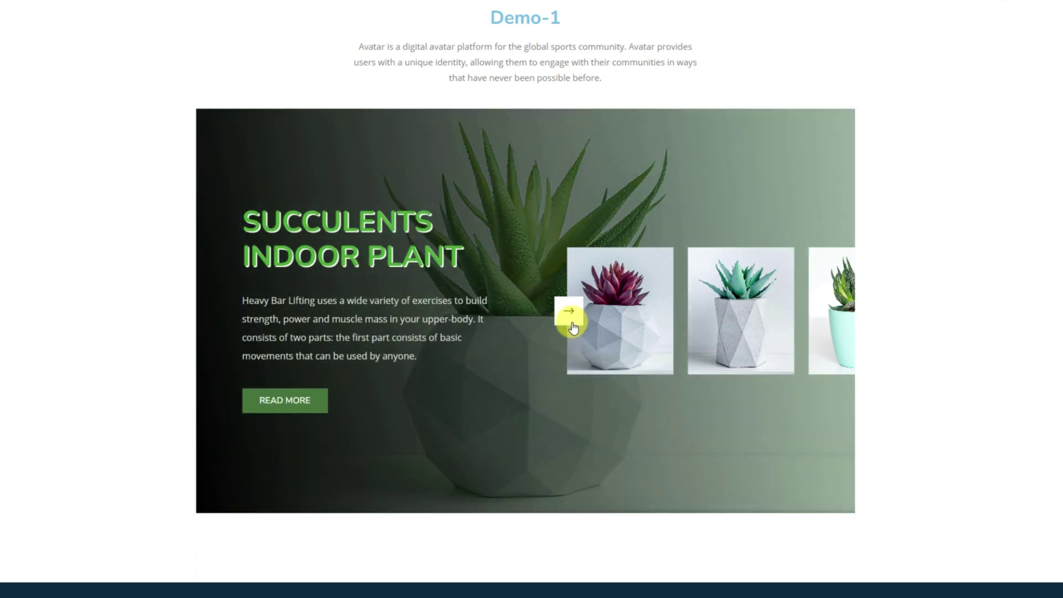
pyautogui.scroll(-8, 998, 367)
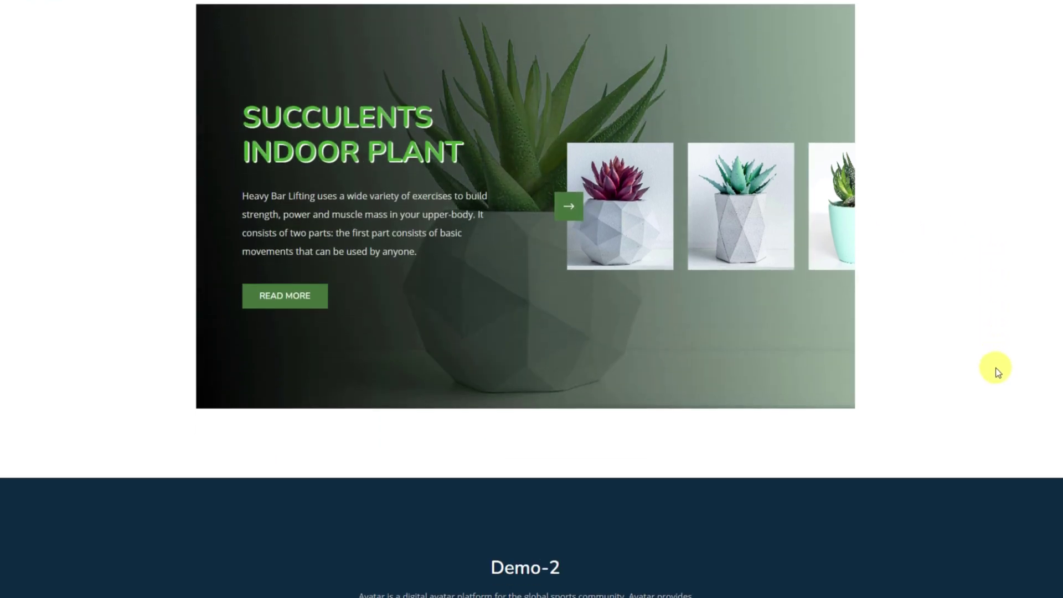
# Step: Advance Demo-2 through Photo Frame and Honey Jar Mockup to Kitchen Products, then scroll to Demo-3
pyautogui.scroll(-2, 995, 368)
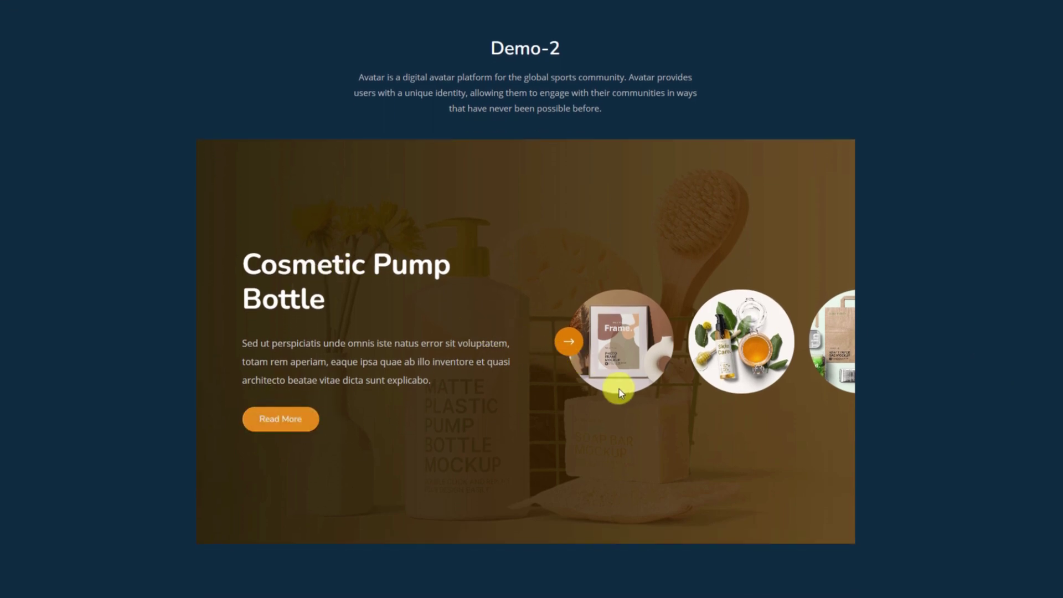
pyautogui.click(573, 349)
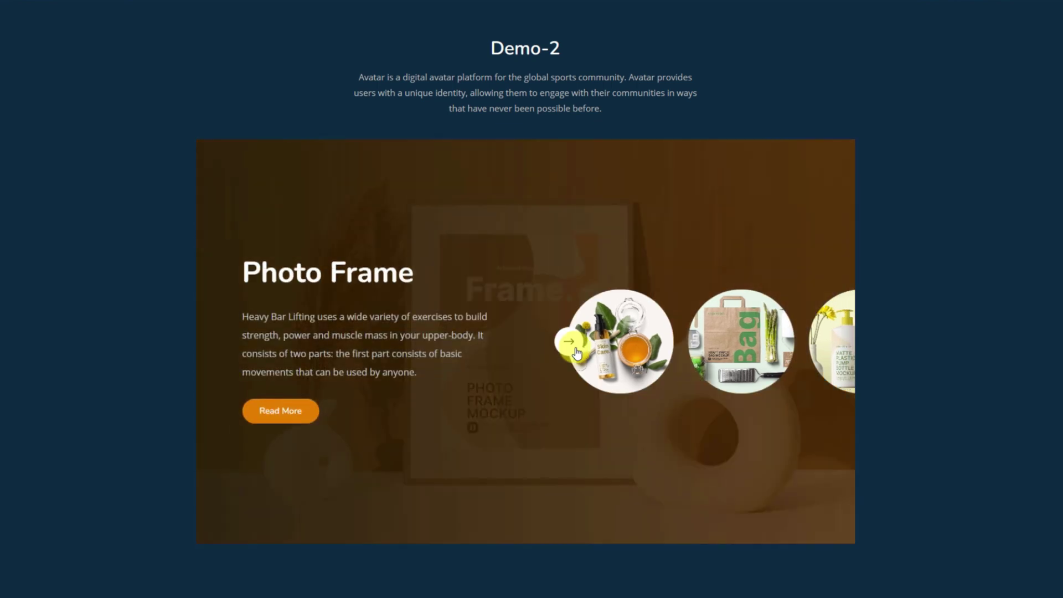
pyautogui.click(574, 348)
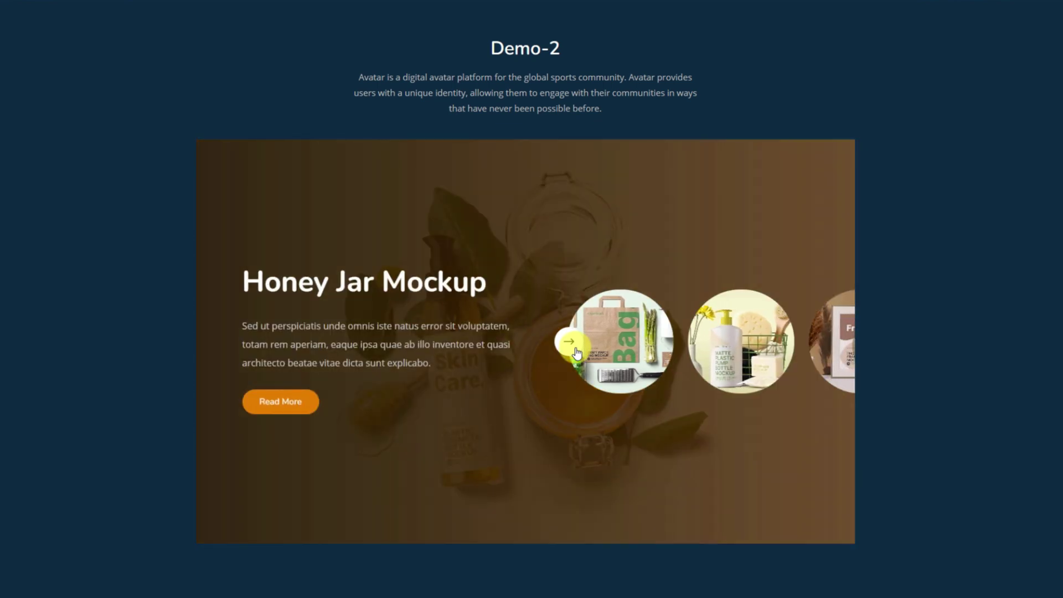
pyautogui.click(576, 352)
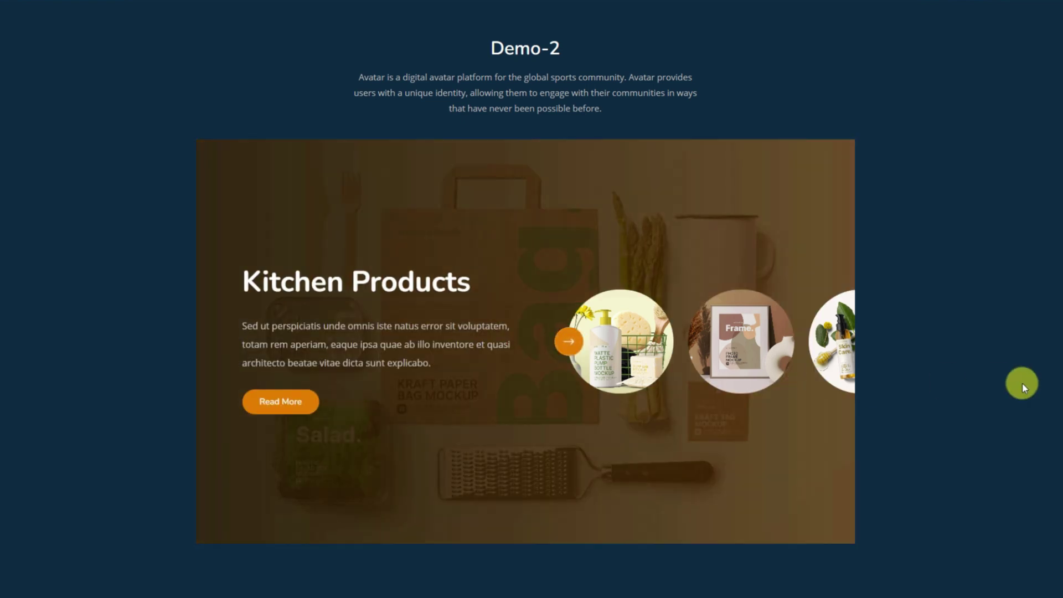
pyautogui.scroll(-8, 997, 382)
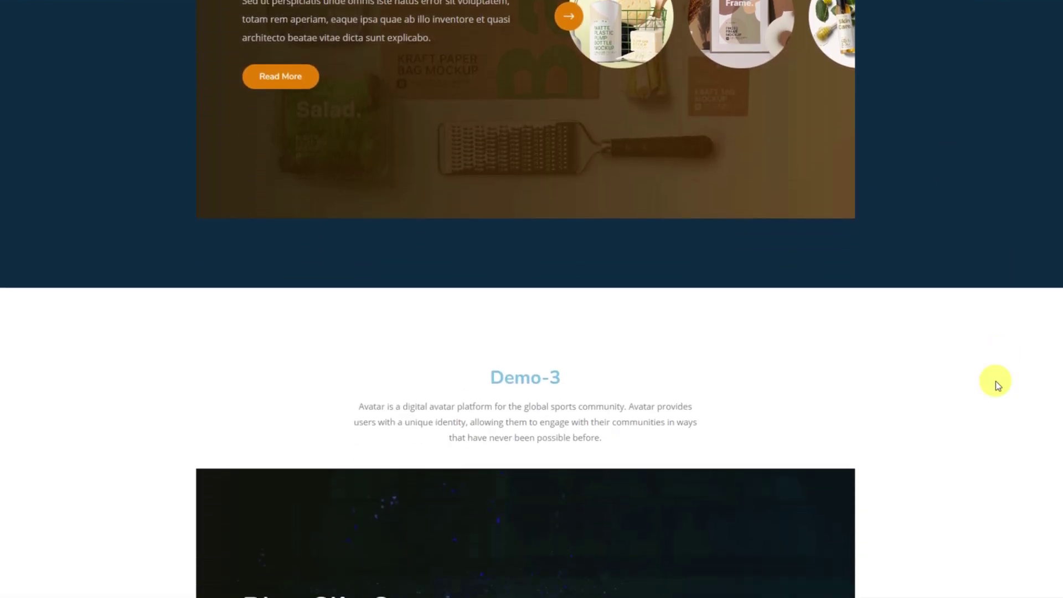
pyautogui.scroll(-4, 995, 381)
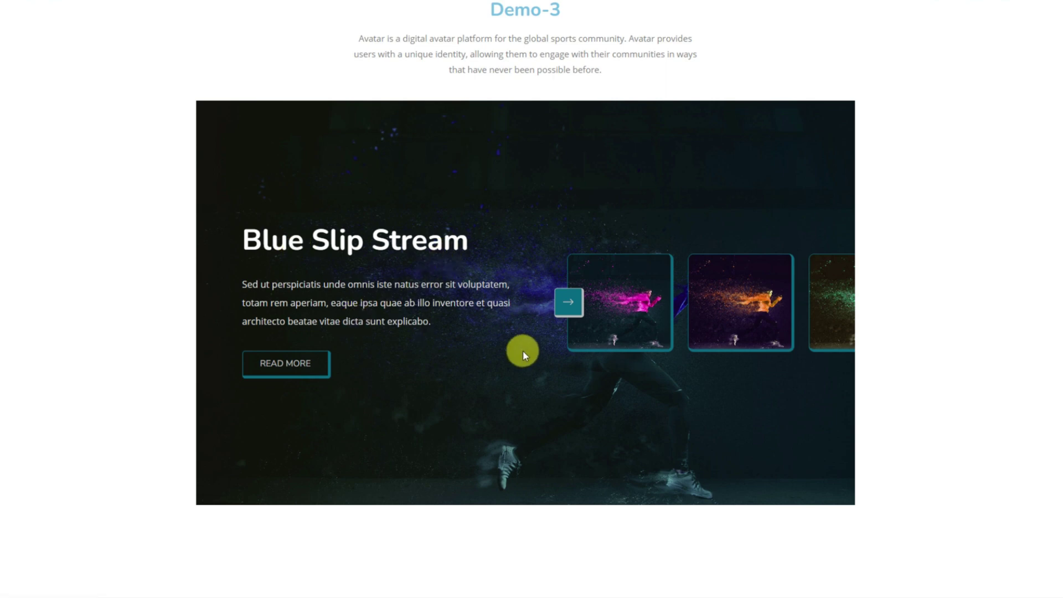
# Step: Preview Demo-3's Purple, Orange and Green Slip Stream slides, cycling back through Blue to Purple
pyautogui.click(561, 316)
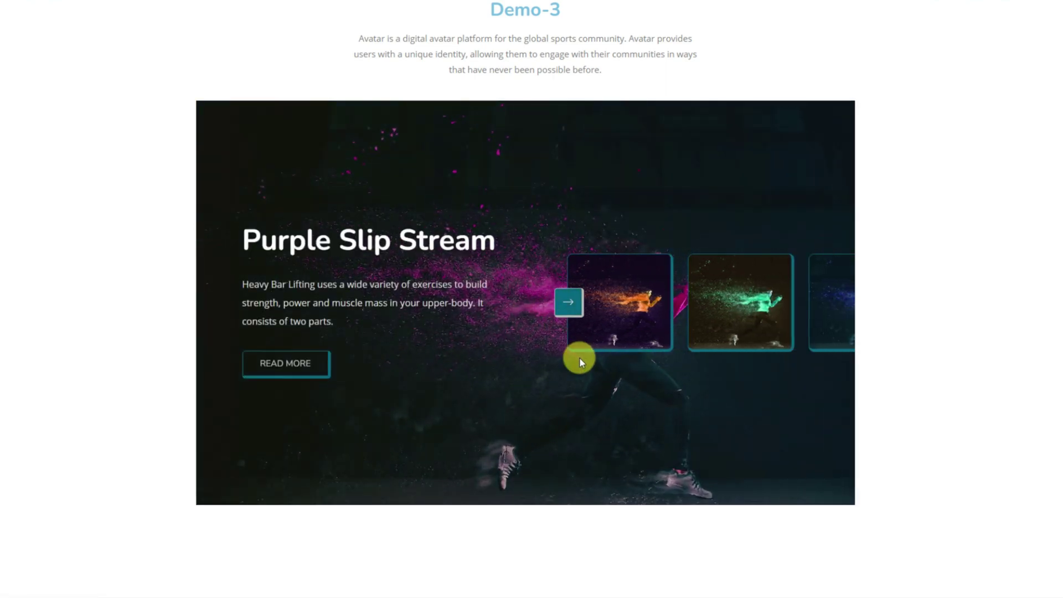
pyautogui.click(569, 302)
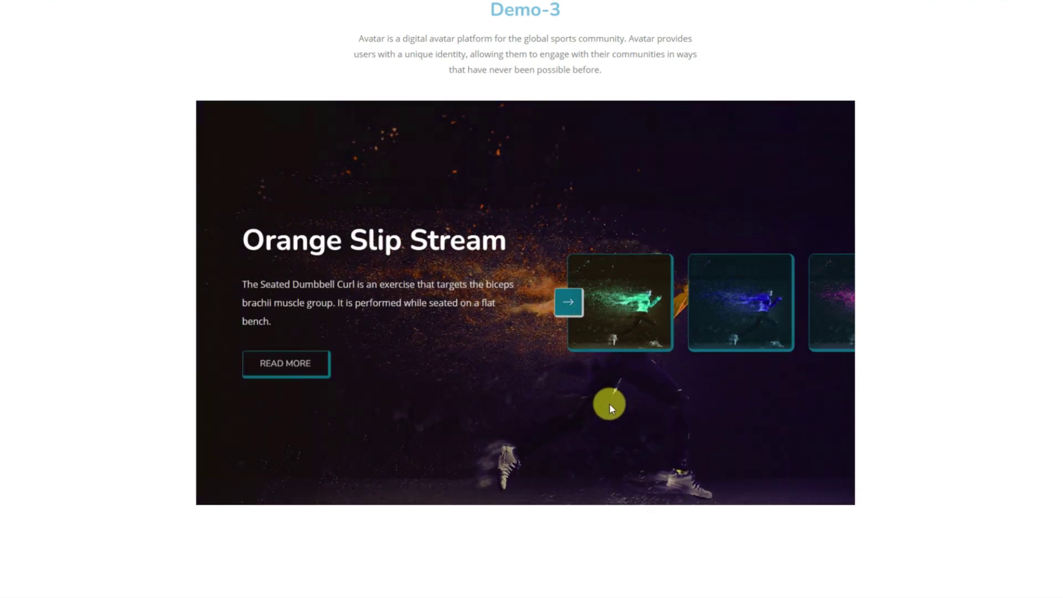
pyautogui.click(573, 317)
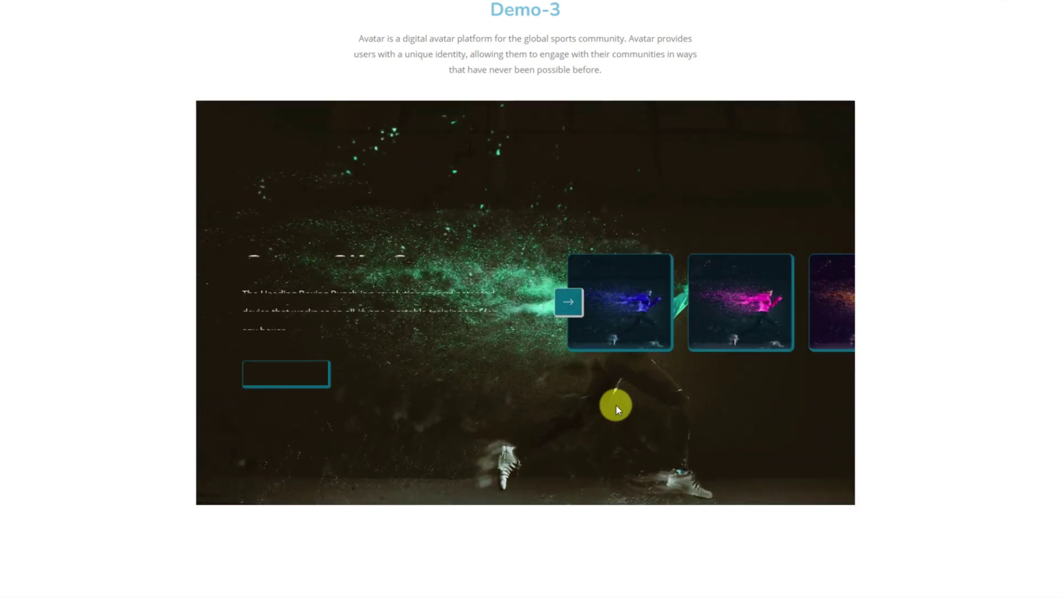
pyautogui.click(576, 316)
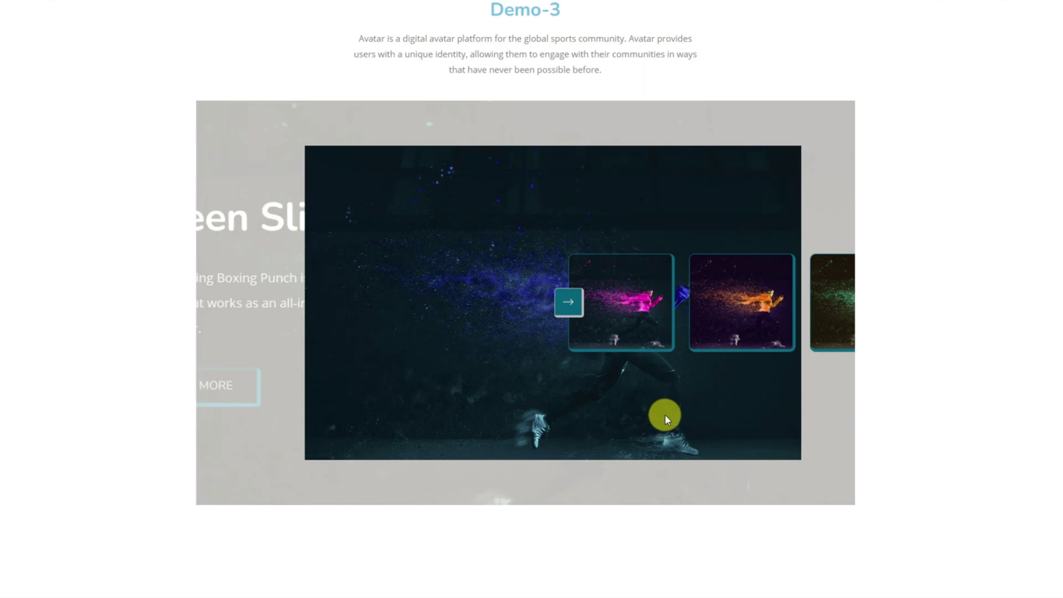
pyautogui.click(576, 315)
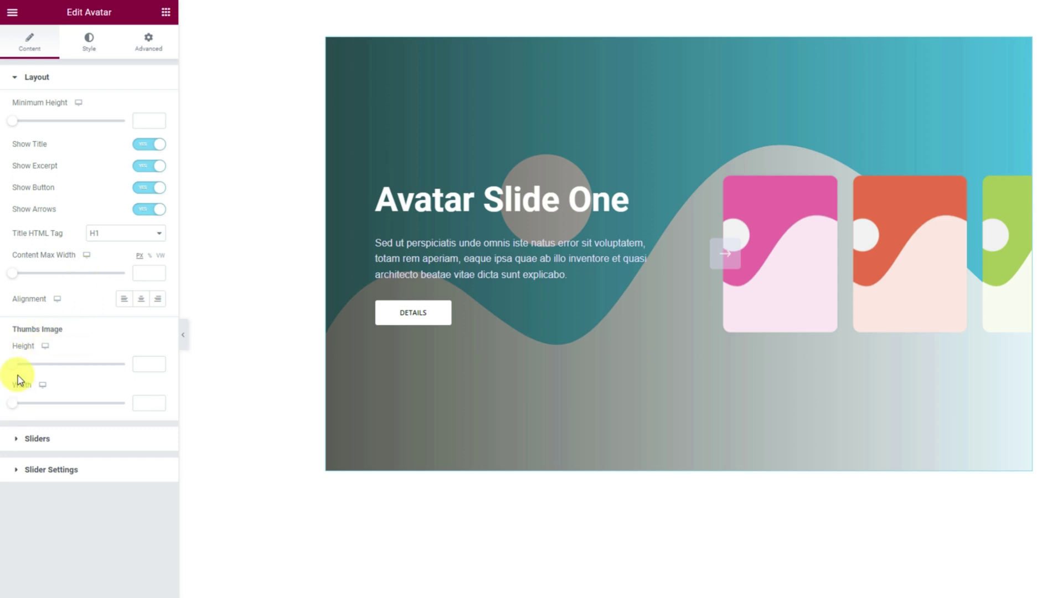
# Step: Set the Thumbs Image Height to 210 and expand the Sliders item list
pyautogui.moveTo(13, 373); pyautogui.dragTo(30, 372)
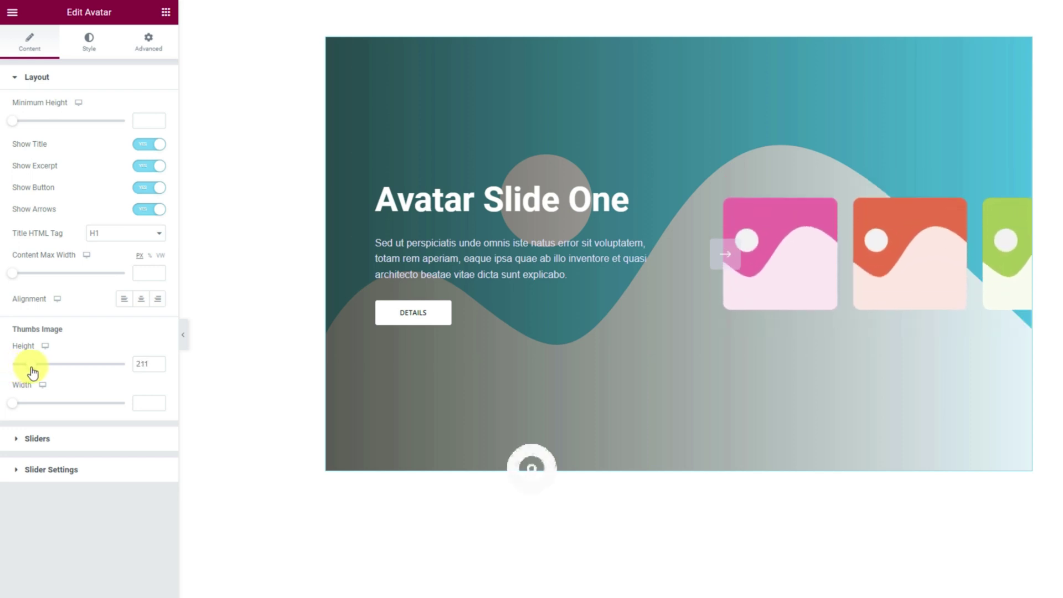
pyautogui.click(158, 362)
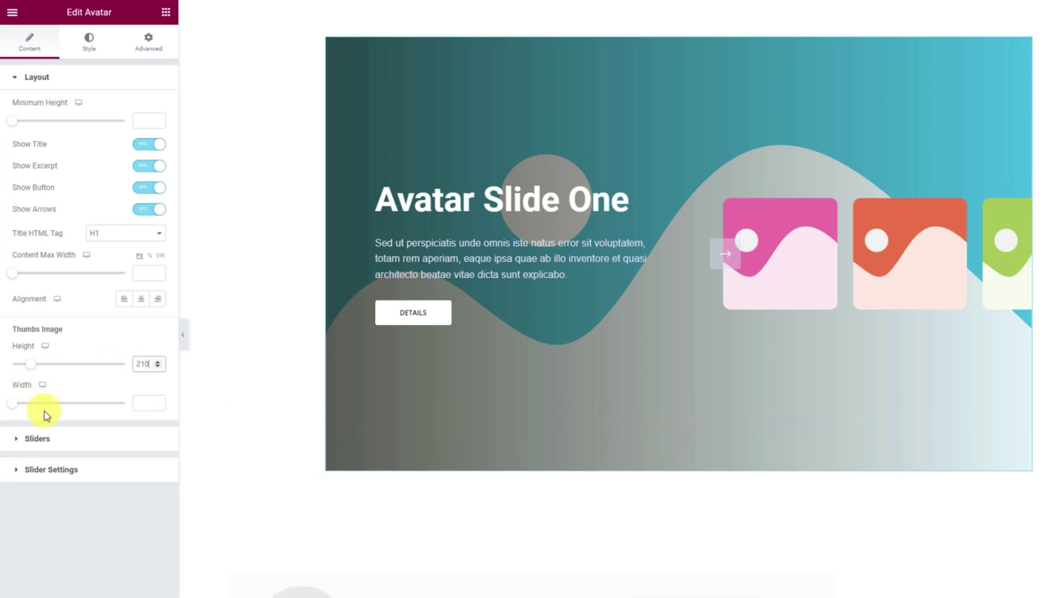
pyautogui.click(37, 439)
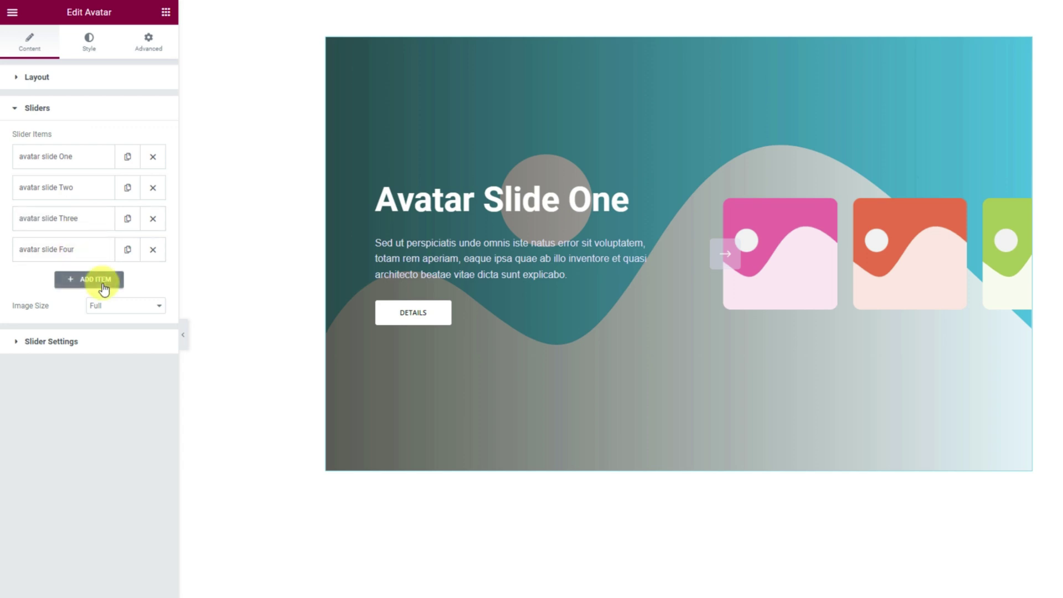
# Step: Retitle the first slide 'Cosmetic Pump Bottle', set its button to 'Read More', and add the bottle image
pyautogui.click(77, 162)
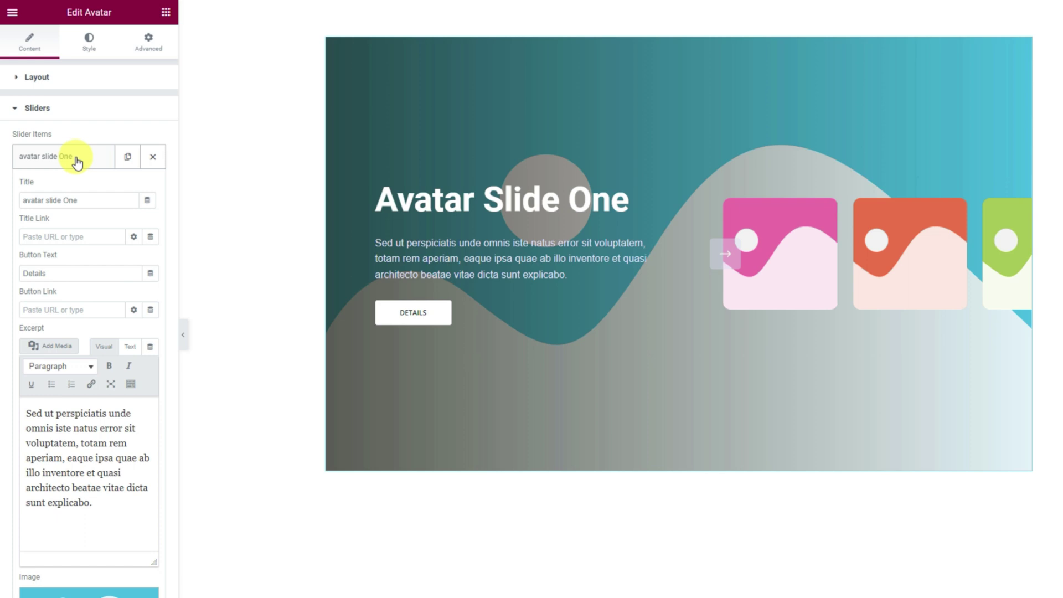
pyautogui.tripleClick(84, 199)
pyautogui.write('Cosmetic Pump Bo')
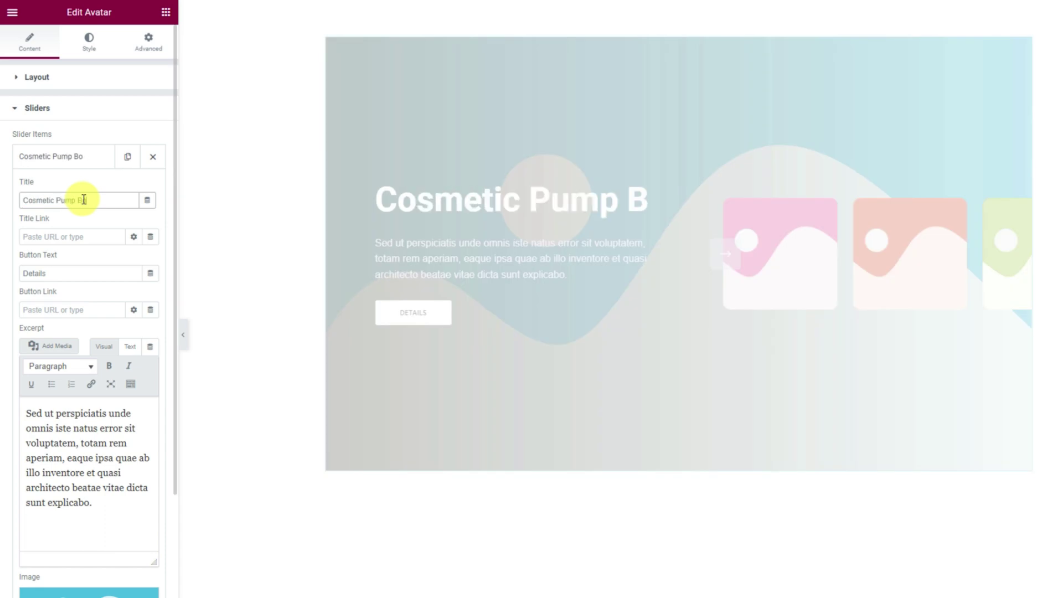
pyautogui.write('ttle')
pyautogui.doubleClick(77, 274)
pyautogui.write('Read More')
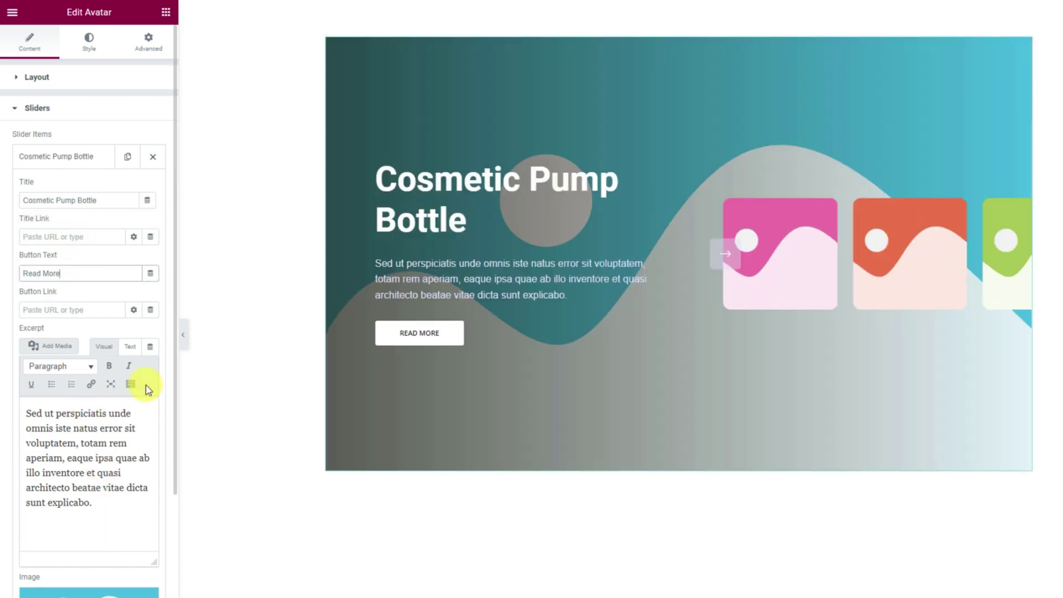
pyautogui.scroll(-1, 111, 471)
pyautogui.click(104, 556)
pyautogui.click(573, 254)
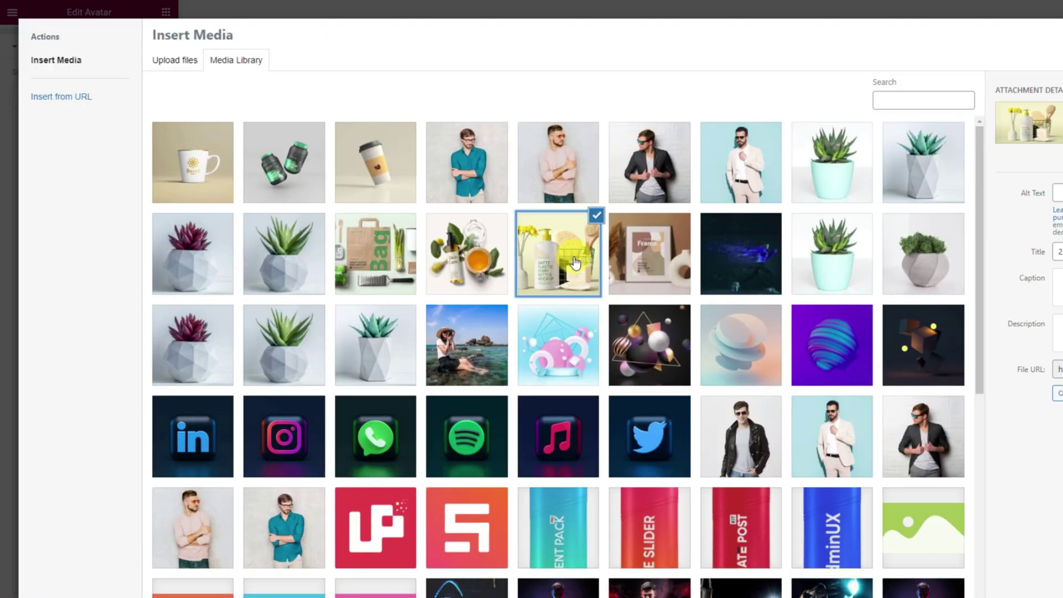
pyautogui.doubleClick(573, 254)
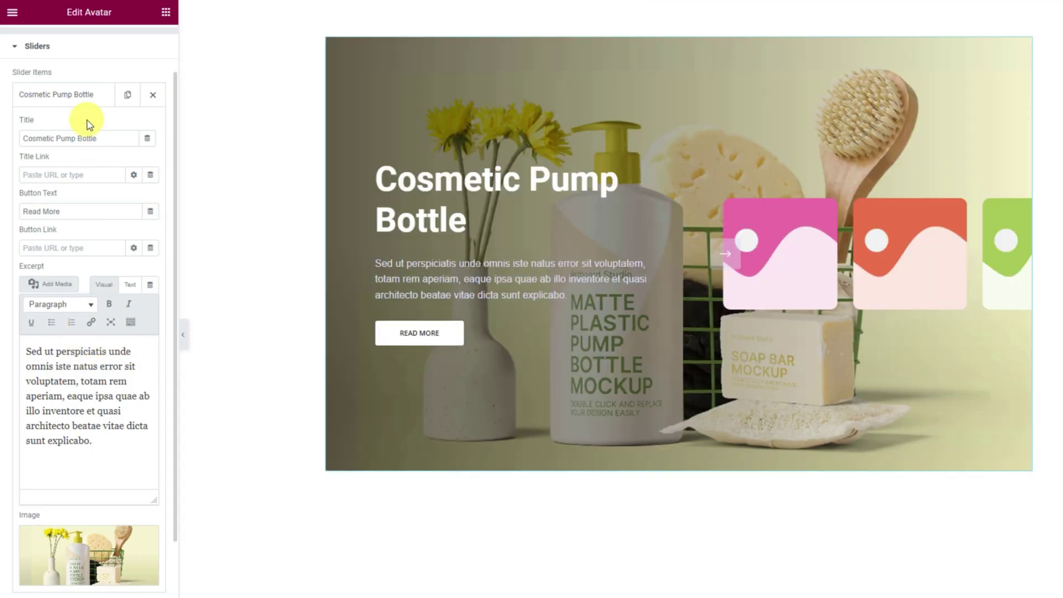
pyautogui.click(86, 103)
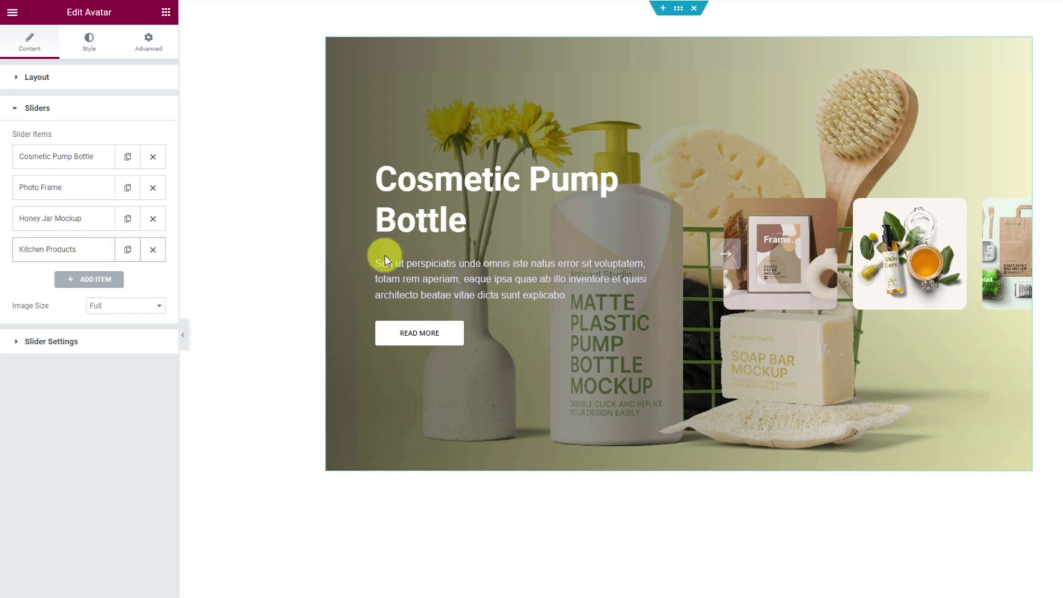
# Step: Preview the slides through to Kitchen Products and show the Slider Settings section
pyautogui.click(729, 255)
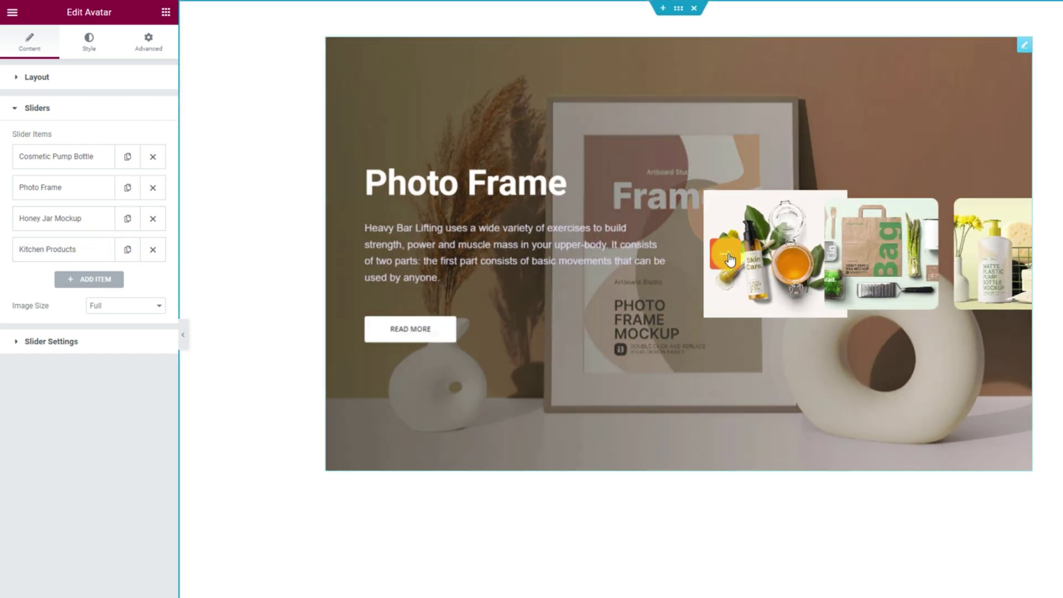
pyautogui.click(728, 256)
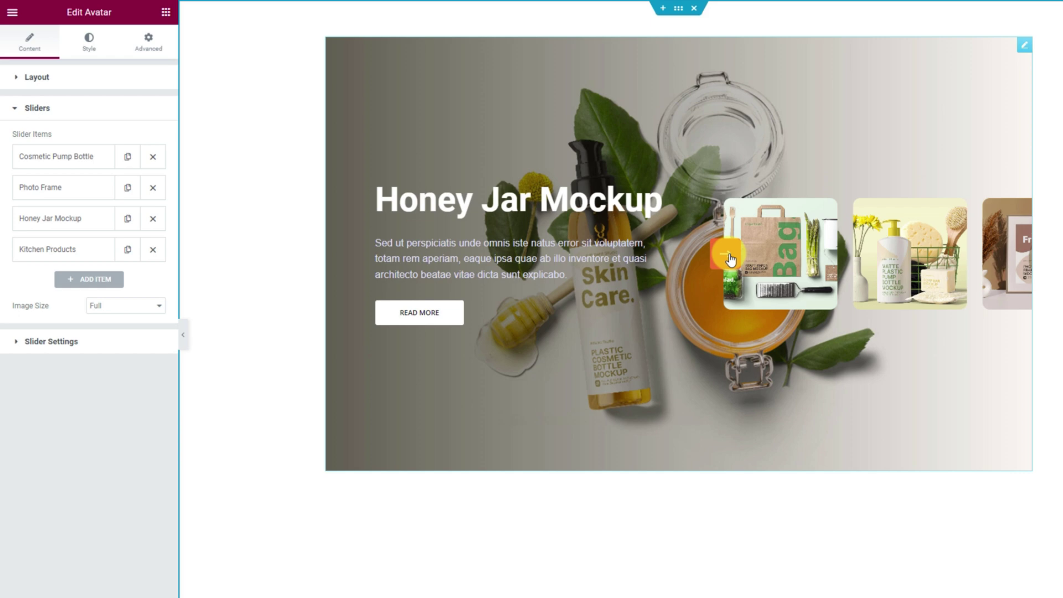
pyautogui.click(729, 255)
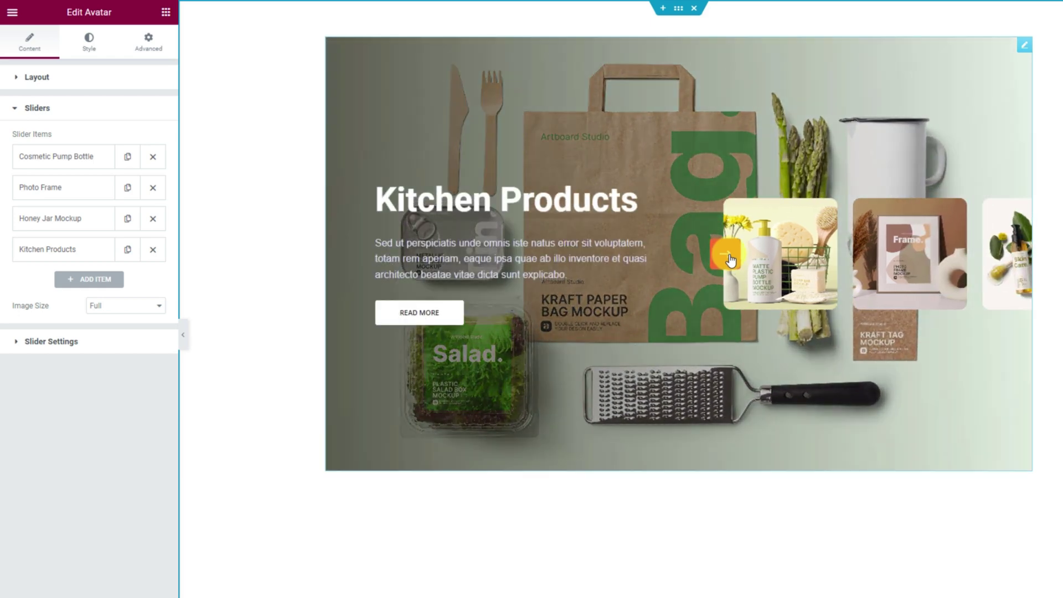
pyautogui.click(95, 347)
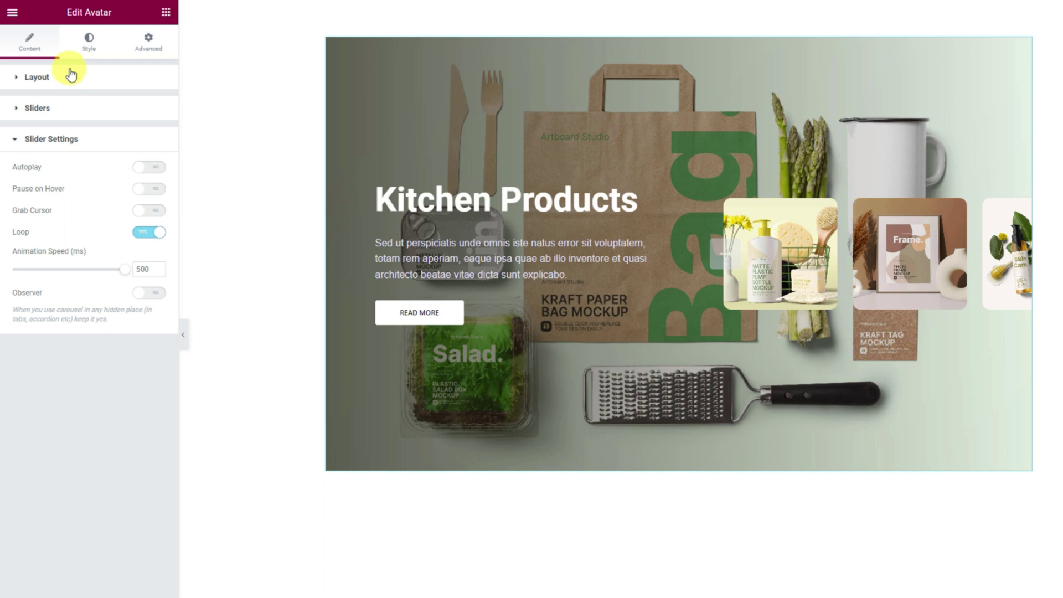
# Step: Set the slide overlay colour to translucent dark brown #512A00CF
pyautogui.click(91, 55)
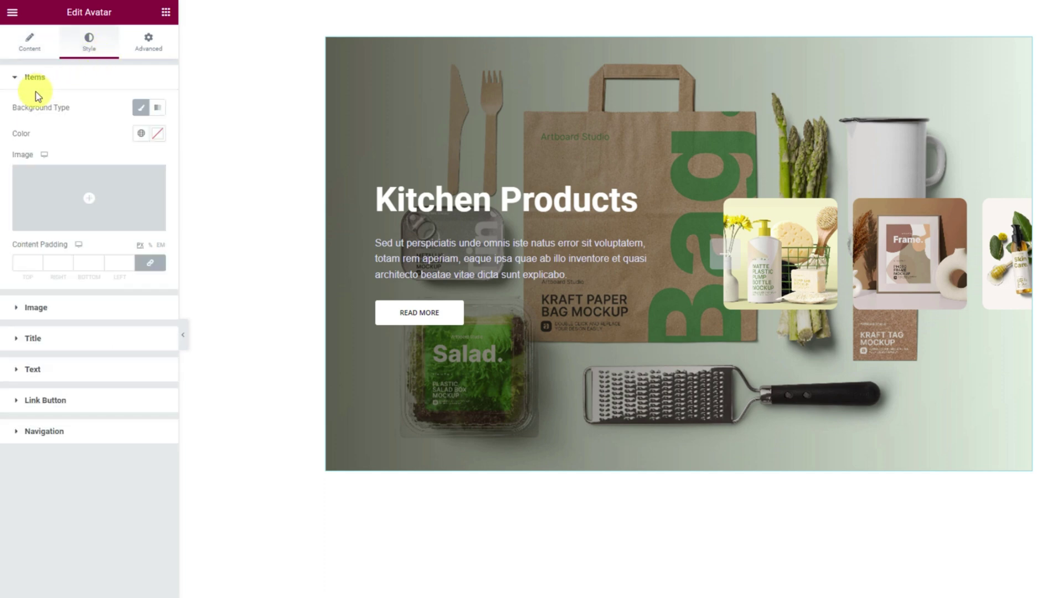
pyautogui.click(158, 135)
pyautogui.write('#512A00CF')
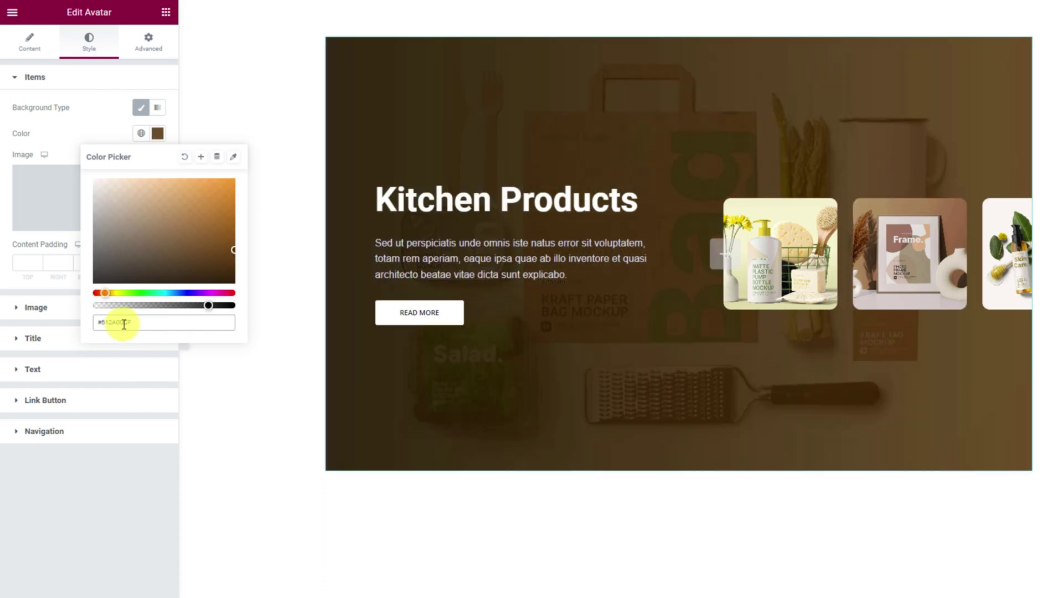
pyautogui.click(81, 131)
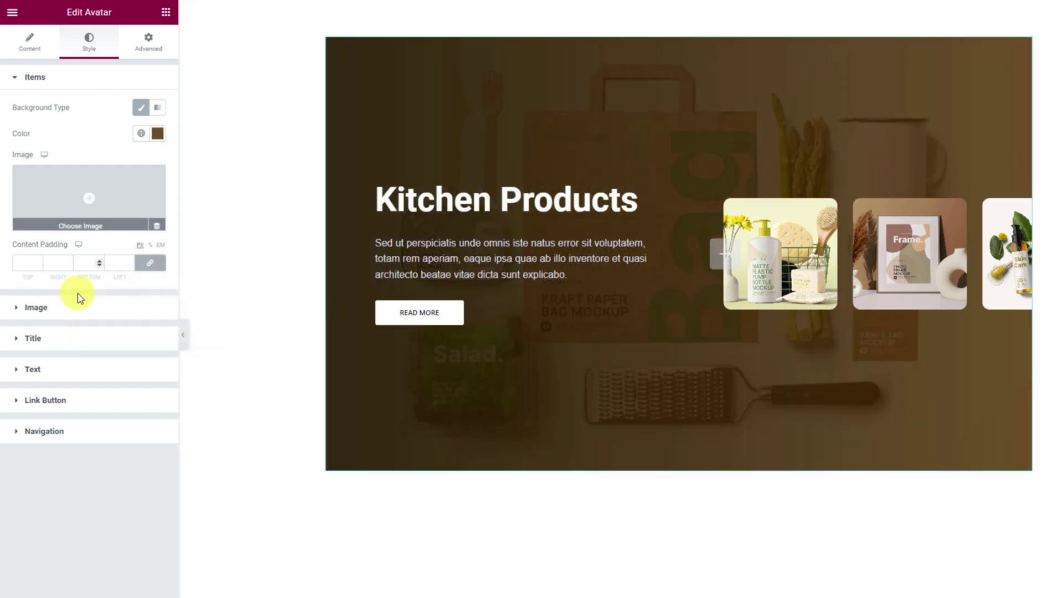
# Step: Make the thumbnails circular with a 100 border radius and set title spacing to 30
pyautogui.click(78, 309)
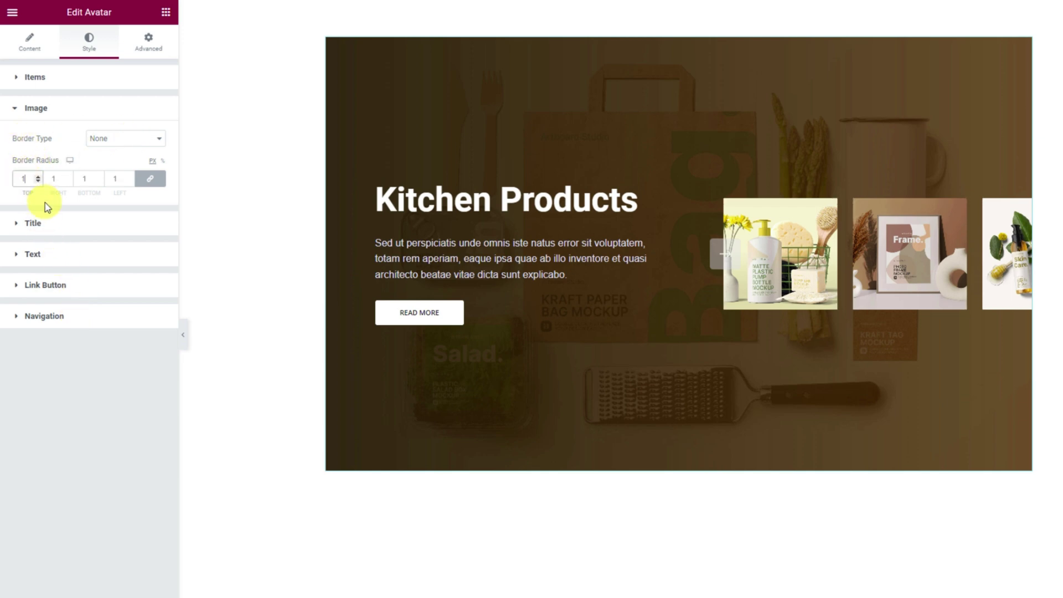
pyautogui.write('100')
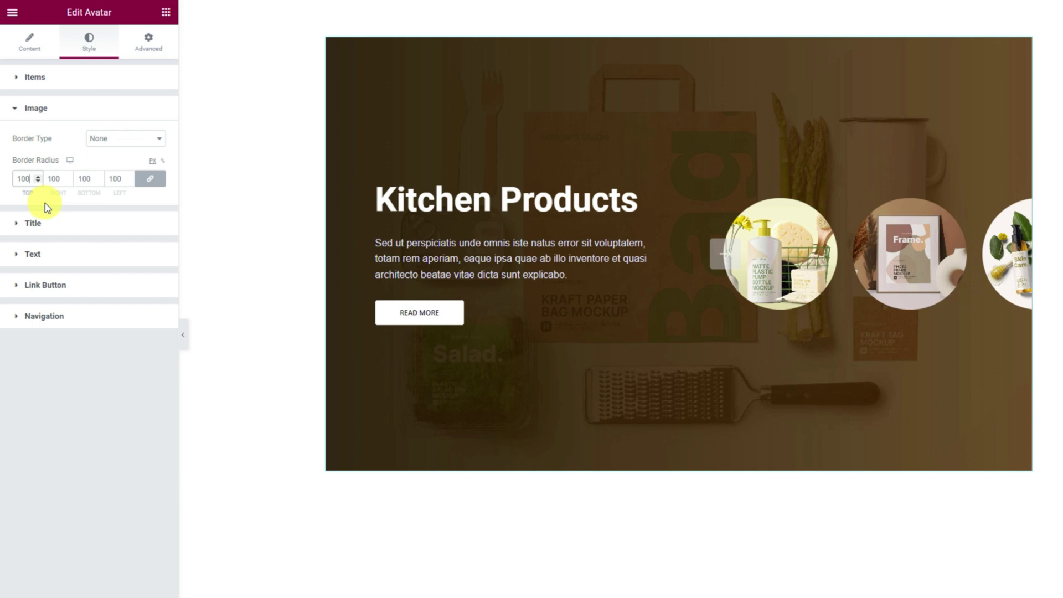
pyautogui.click(70, 232)
pyautogui.moveTo(21, 239); pyautogui.dragTo(46, 235)
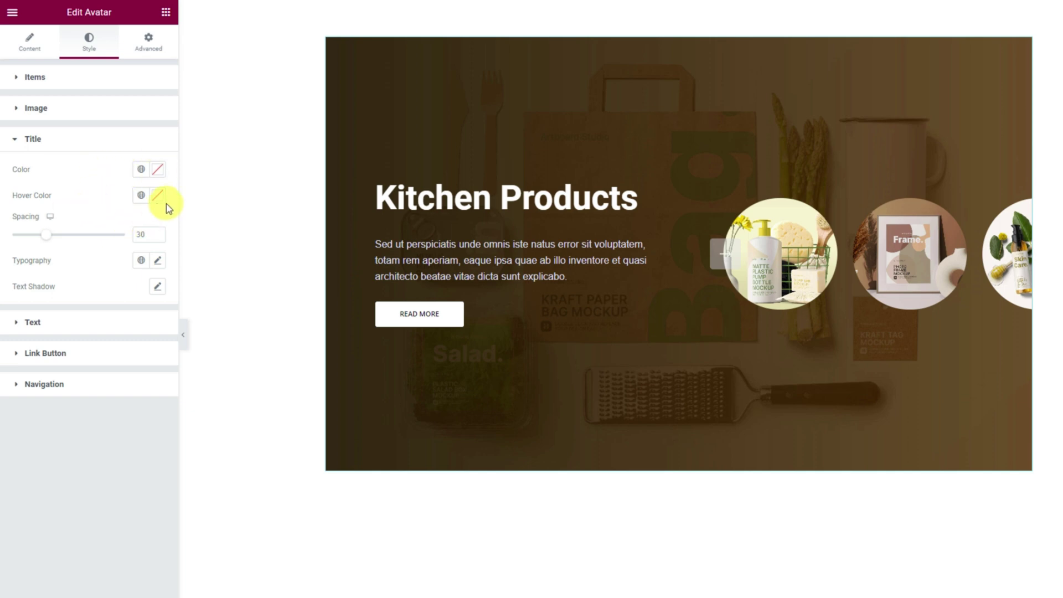
# Step: Style the slide titles in Nunito at size 50 with weight 700
pyautogui.click(158, 261)
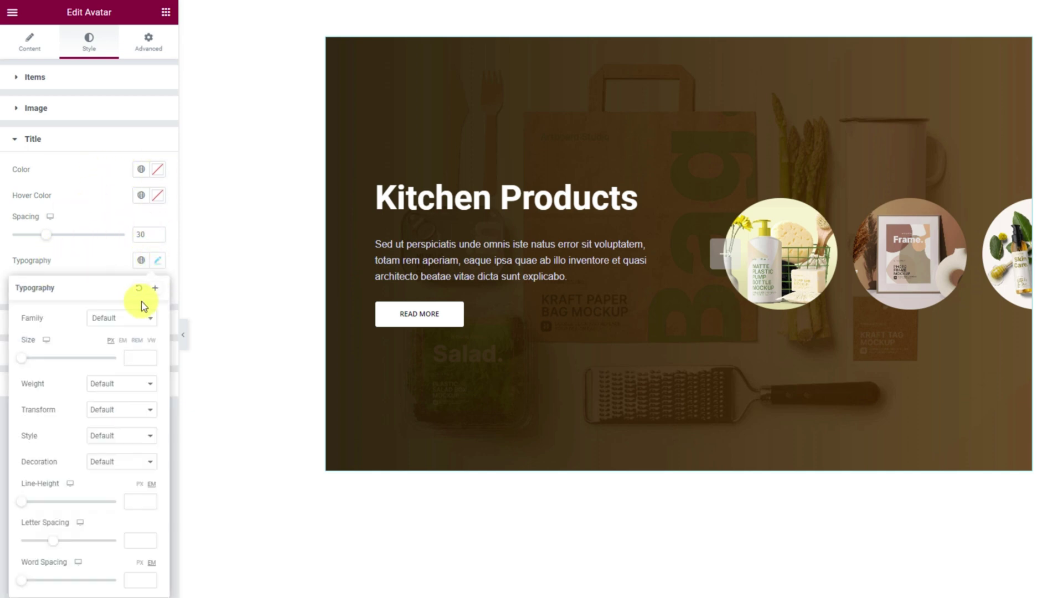
pyautogui.click(133, 322)
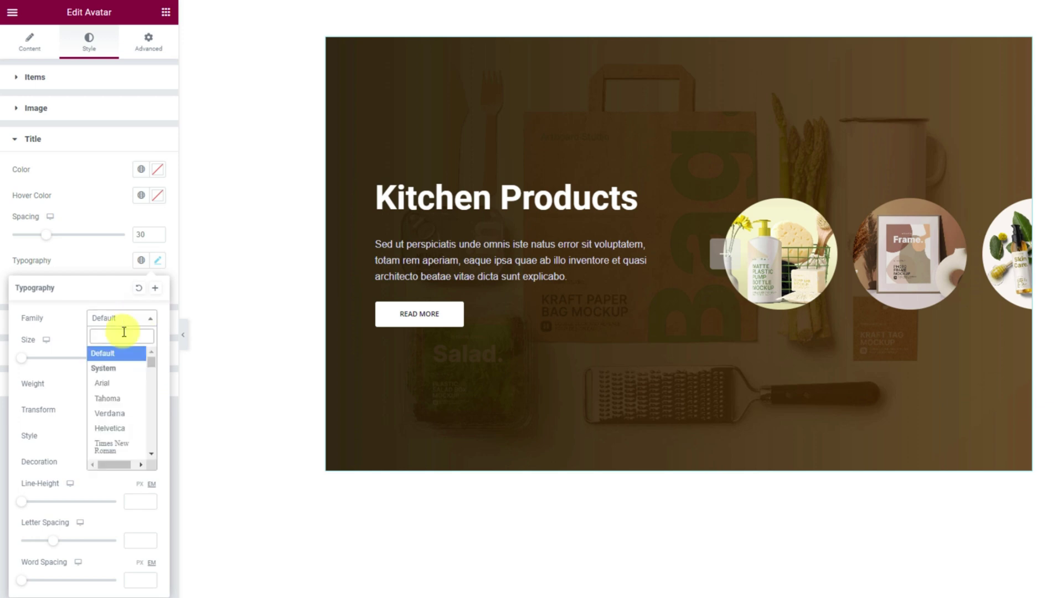
pyautogui.write('nuni')
pyautogui.click(117, 368)
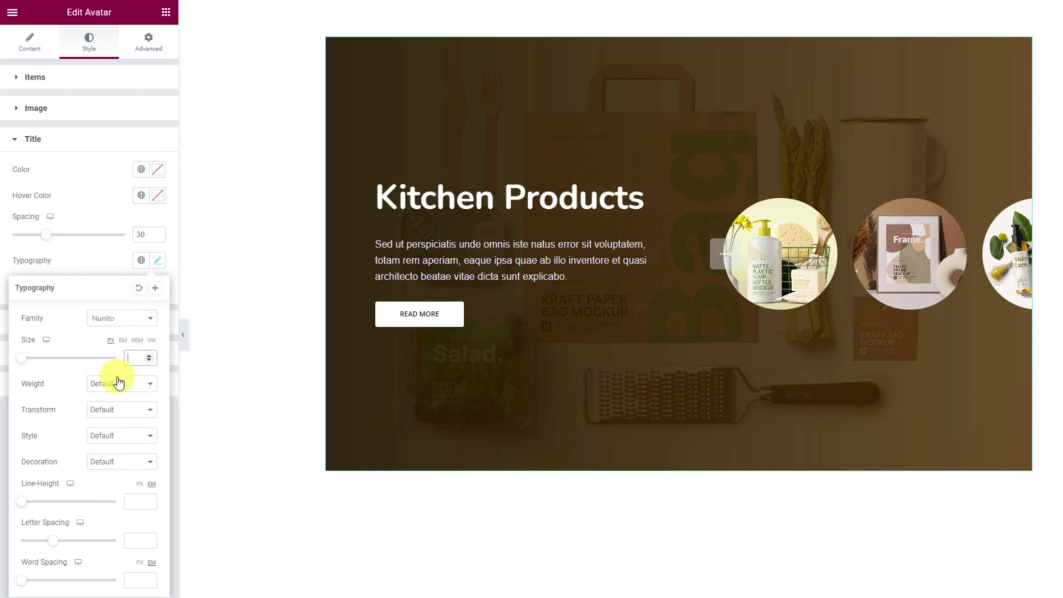
pyautogui.write('50')
pyautogui.click(119, 382)
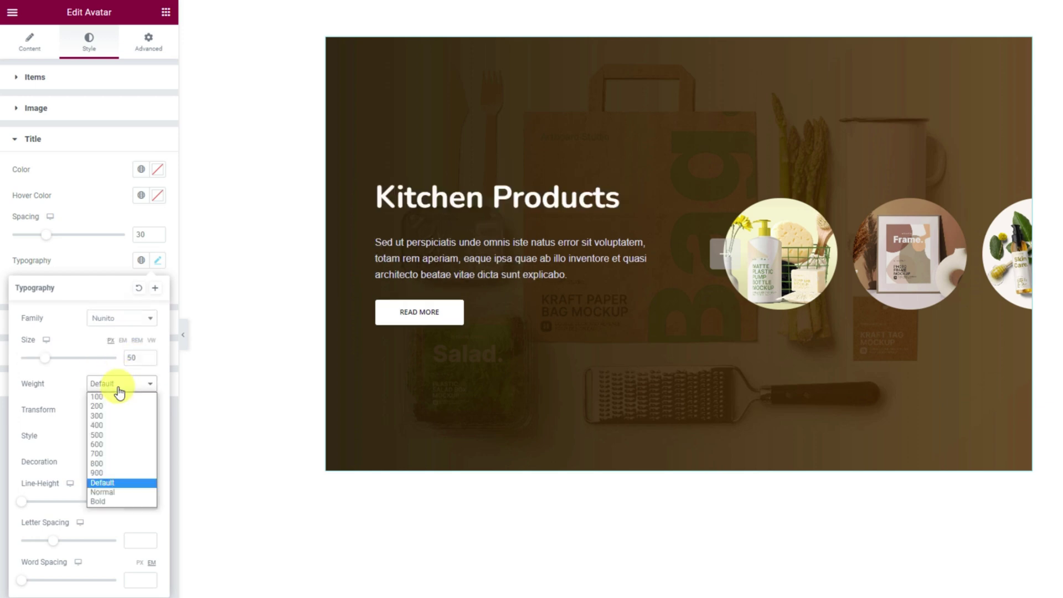
pyautogui.click(121, 453)
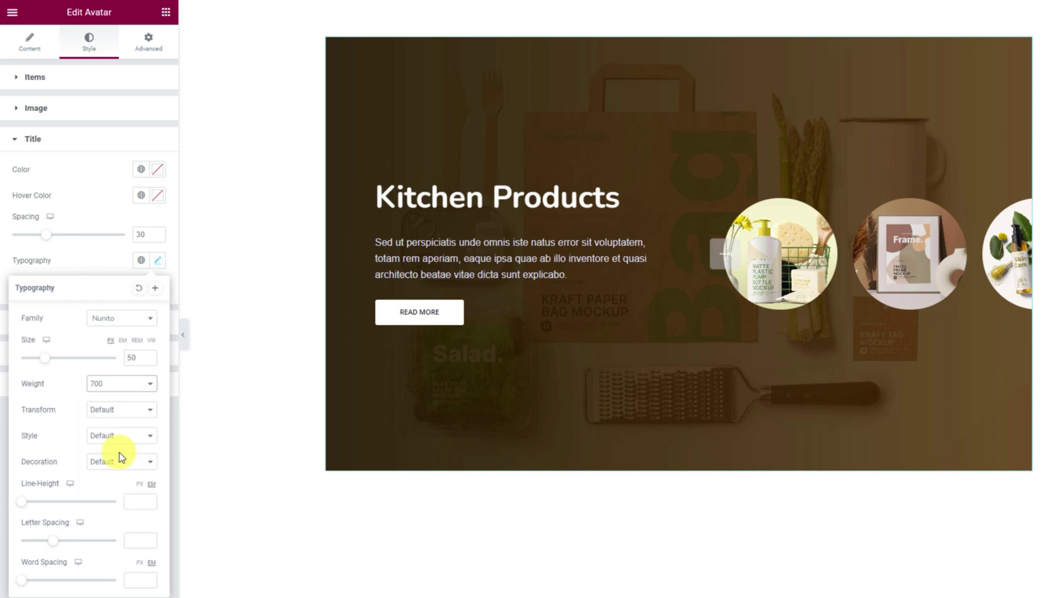
pyautogui.click(101, 260)
pyautogui.click(98, 325)
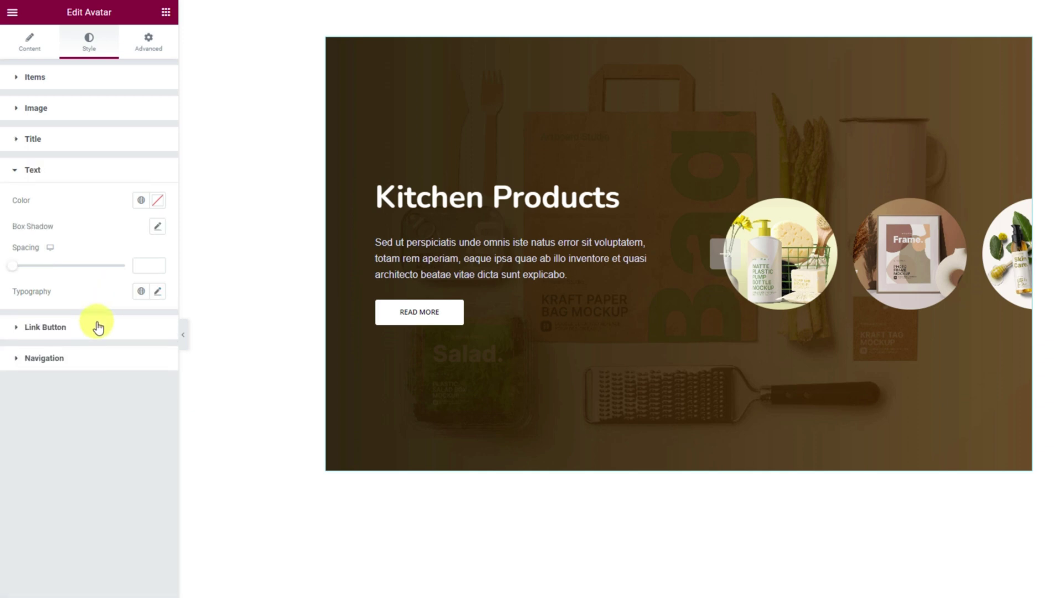
# Step: Make the description text semi-transparent white (#FFFFFFC9)
pyautogui.click(157, 200)
pyautogui.moveTo(139, 280); pyautogui.dragTo(72, 233)
pyautogui.moveTo(235, 372); pyautogui.dragTo(206, 372)
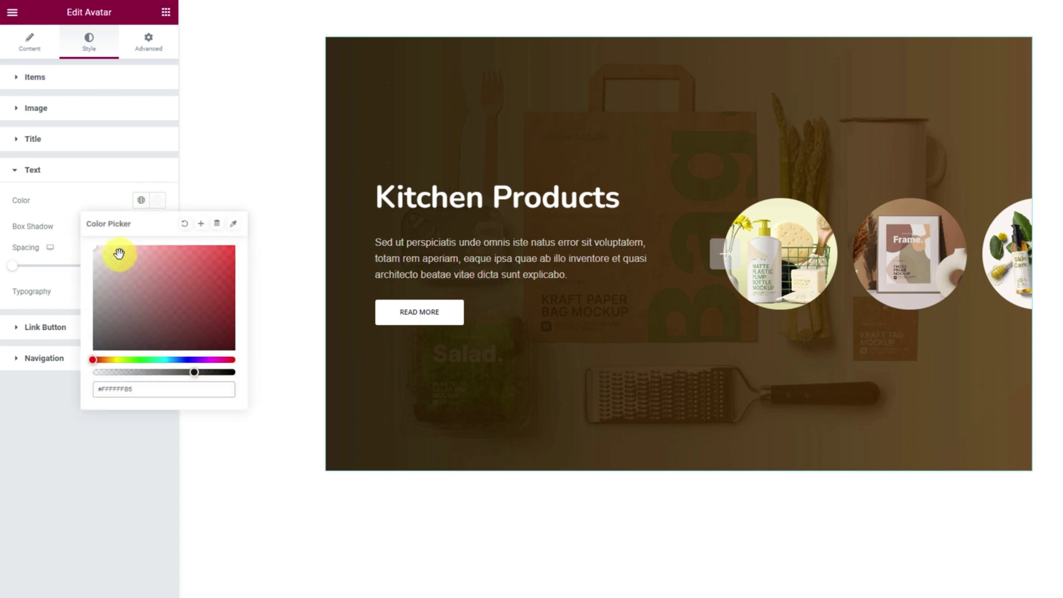
pyautogui.click(65, 215)
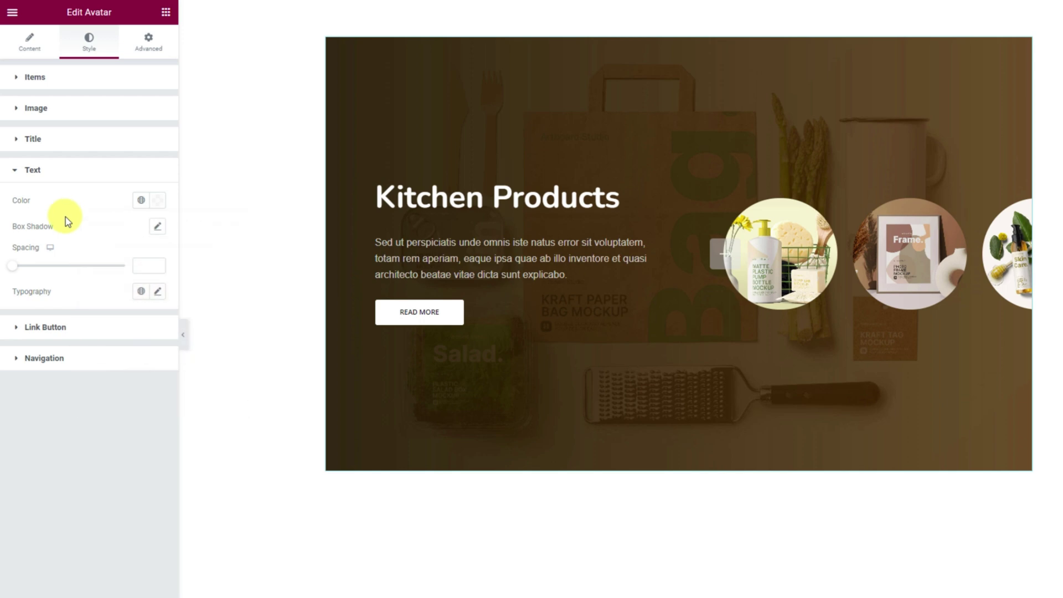
# Step: Set the description typography to Open Sans, size 16, weight 500
pyautogui.click(157, 292)
pyautogui.click(131, 349)
pyautogui.write('open')
pyautogui.click(131, 396)
pyautogui.click(132, 391)
pyautogui.write('16')
pyautogui.click(122, 414)
pyautogui.click(111, 450)
pyautogui.click(68, 295)
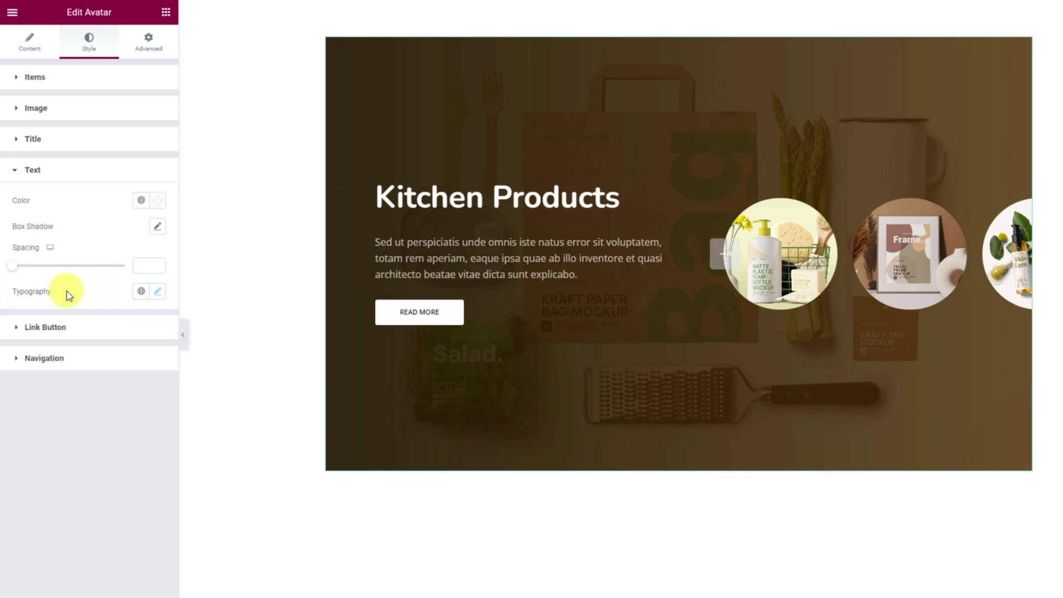
pyautogui.click(100, 333)
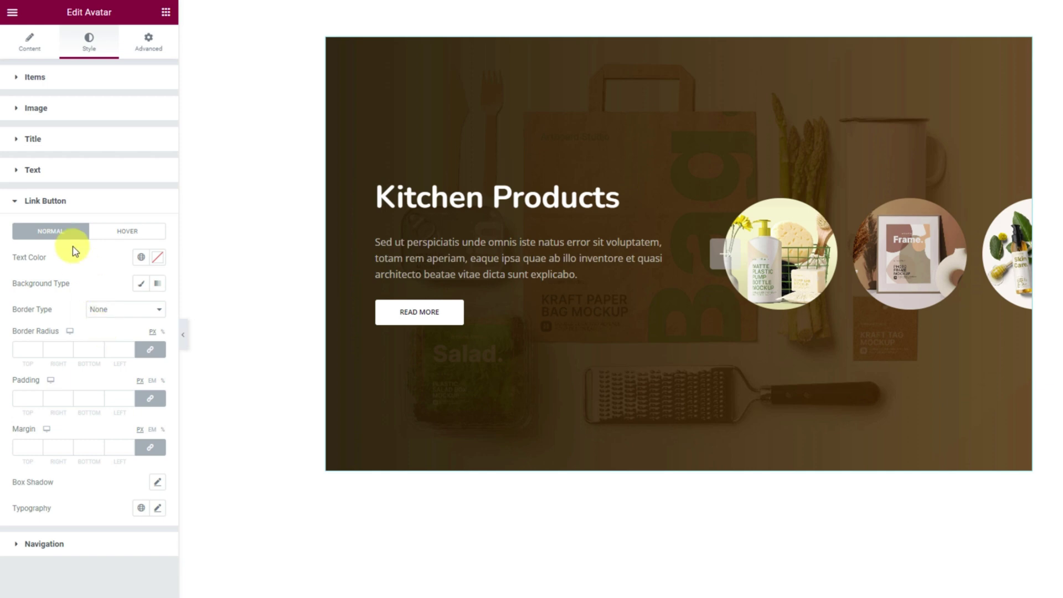
# Step: Give the Read More button an orange classic background and a light text colour
pyautogui.click(142, 285)
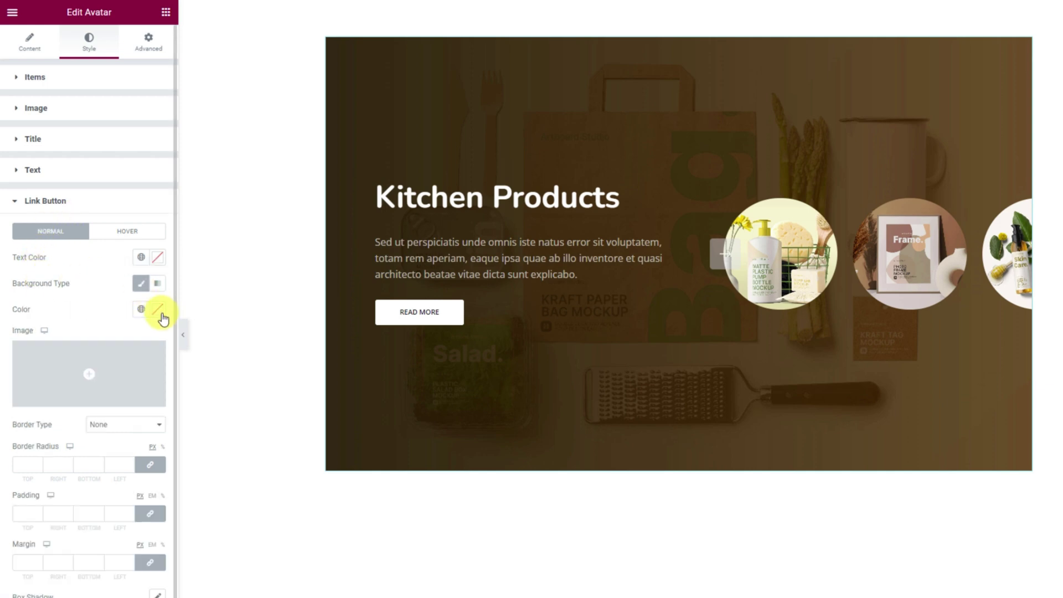
pyautogui.click(157, 309)
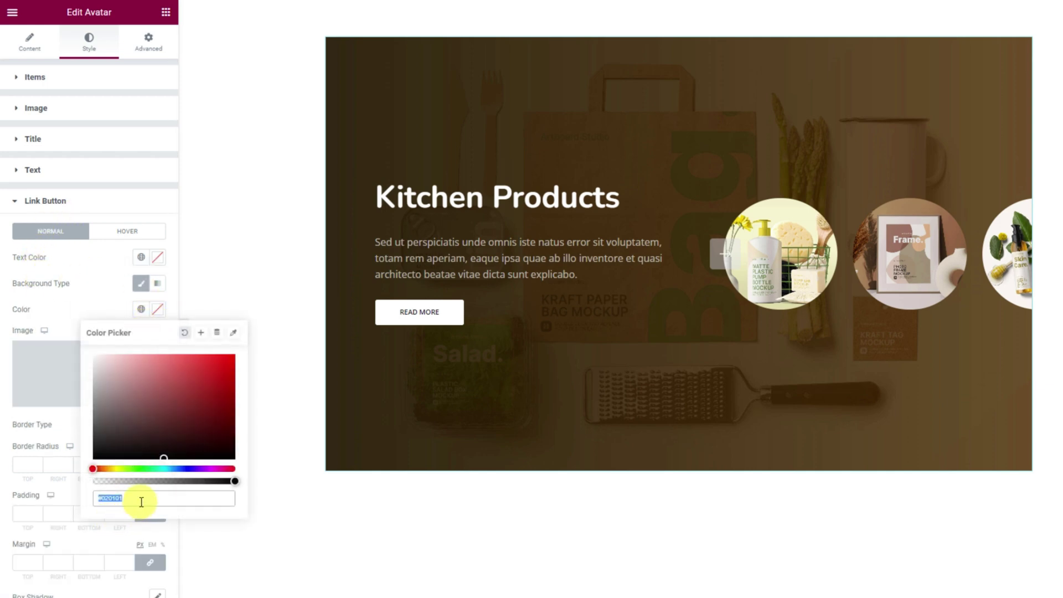
pyautogui.hotkey('ctrl', 'v')
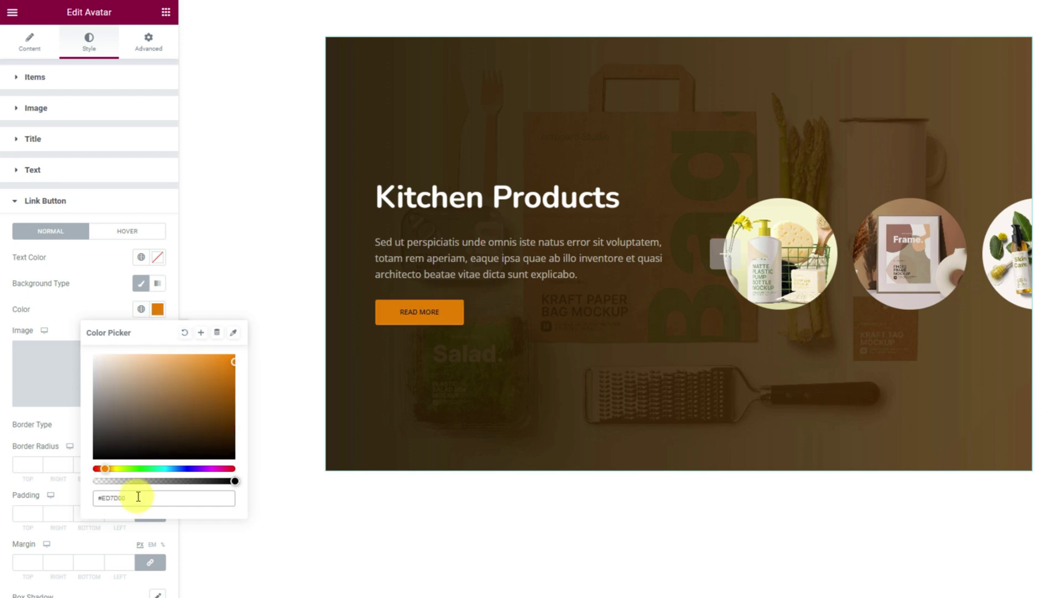
pyautogui.click(71, 307)
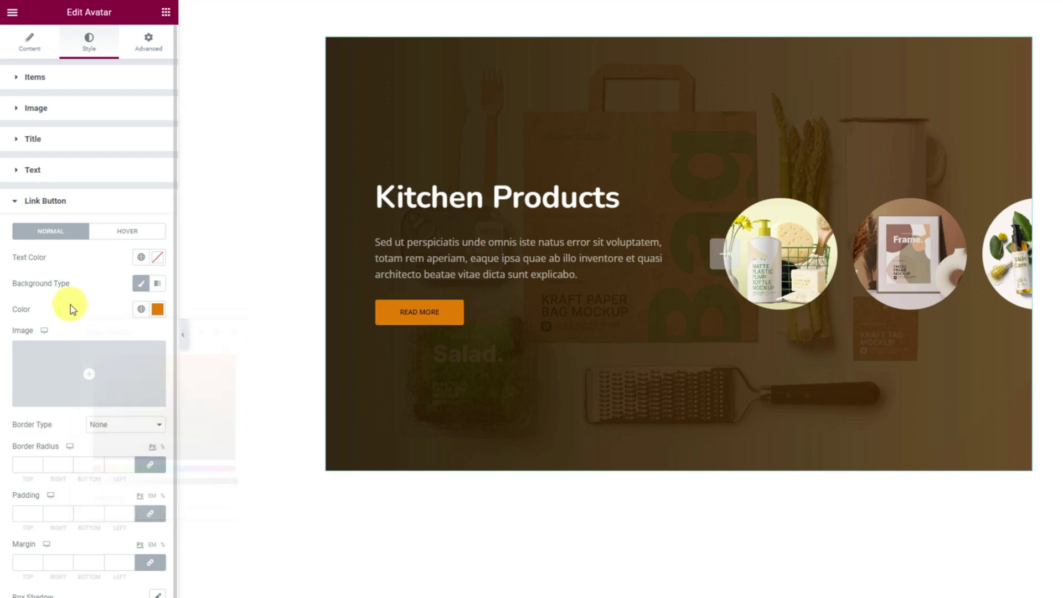
pyautogui.click(157, 257)
pyautogui.click(103, 312)
pyautogui.click(86, 264)
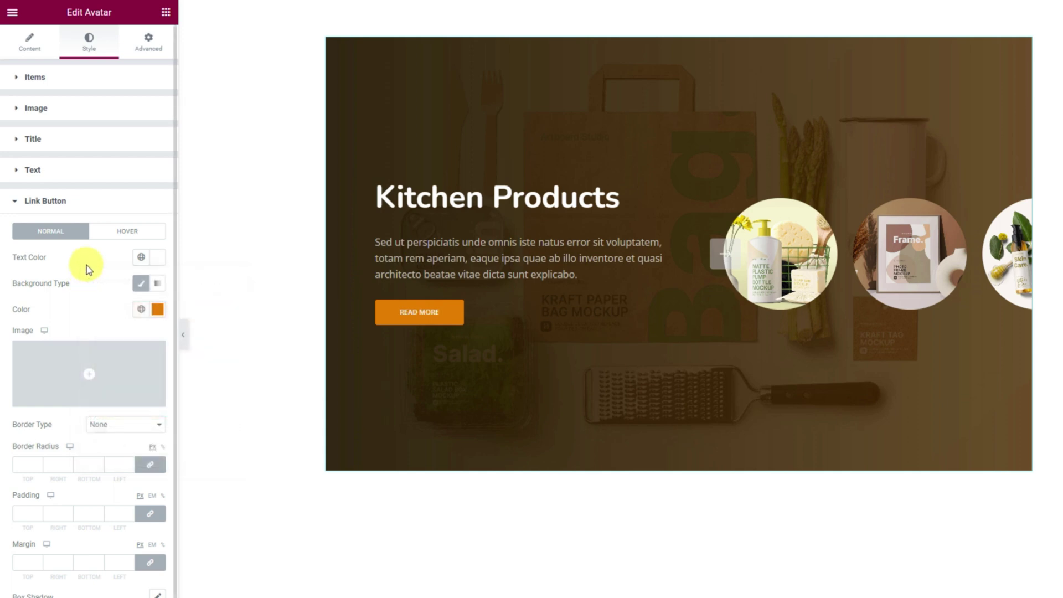
# Step: On hover, make the Read More button's text black and its background white
pyautogui.click(134, 241)
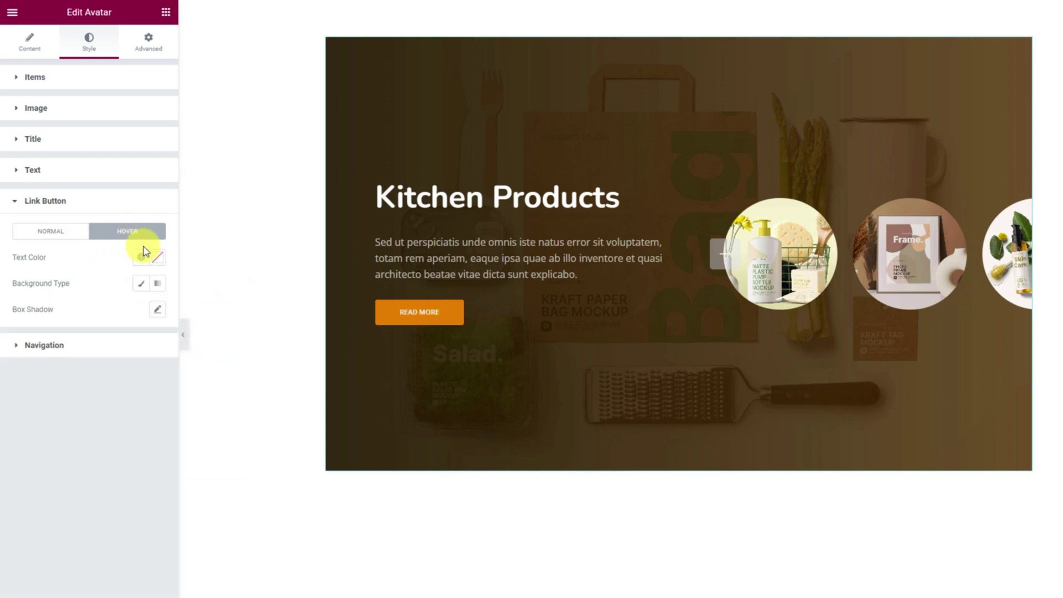
pyautogui.click(157, 257)
pyautogui.moveTo(119, 360); pyautogui.dragTo(91, 416)
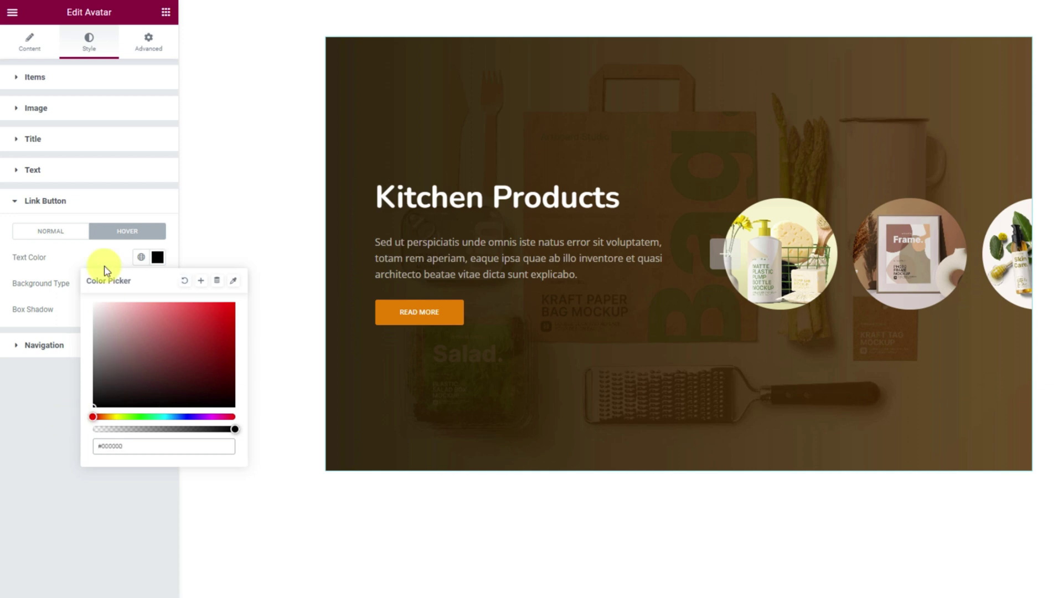
pyautogui.click(105, 265)
pyautogui.click(139, 288)
pyautogui.click(153, 309)
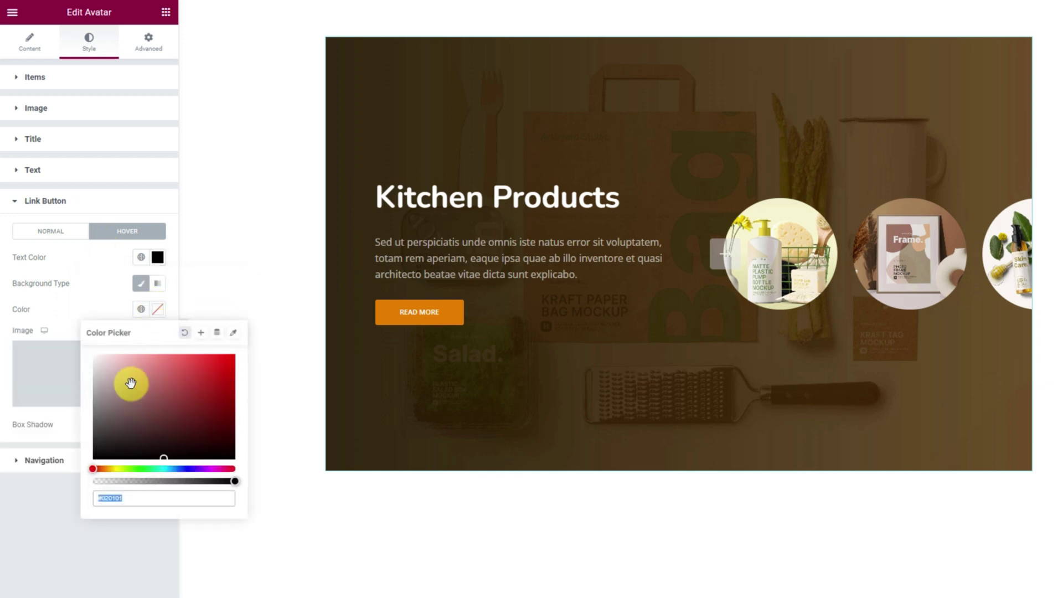
pyautogui.click(83, 291)
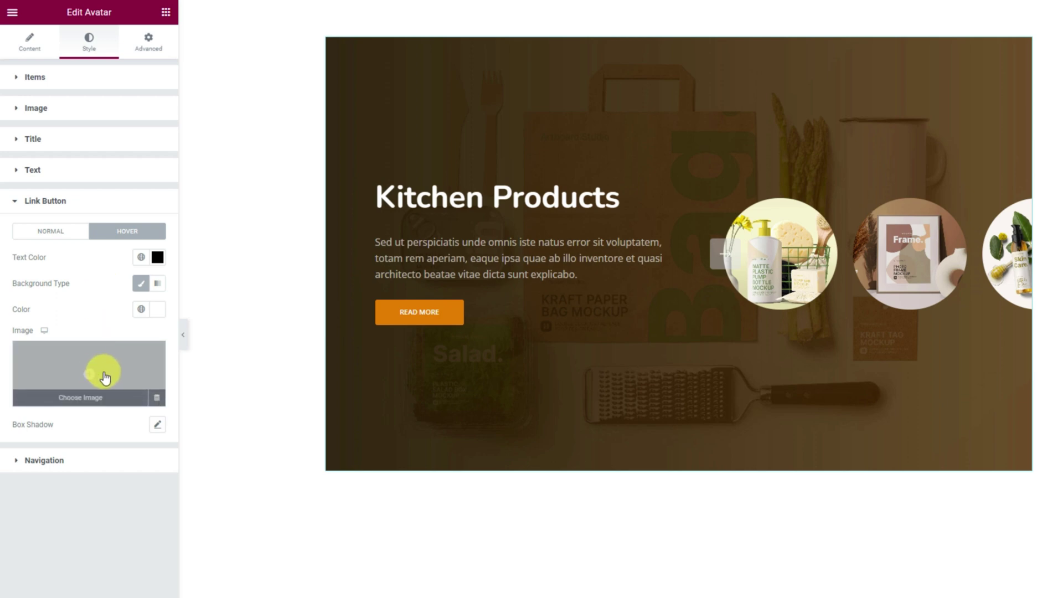
pyautogui.click(60, 231)
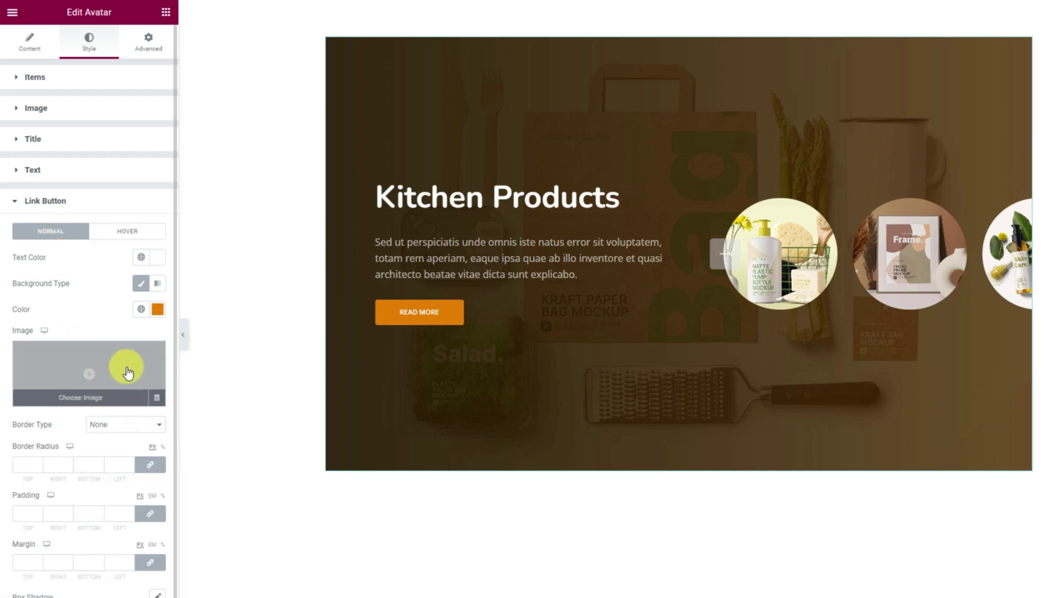
# Step: Give the Read More button padding of 10 top/bottom and 30 left/right
pyautogui.scroll(-1, 127, 382)
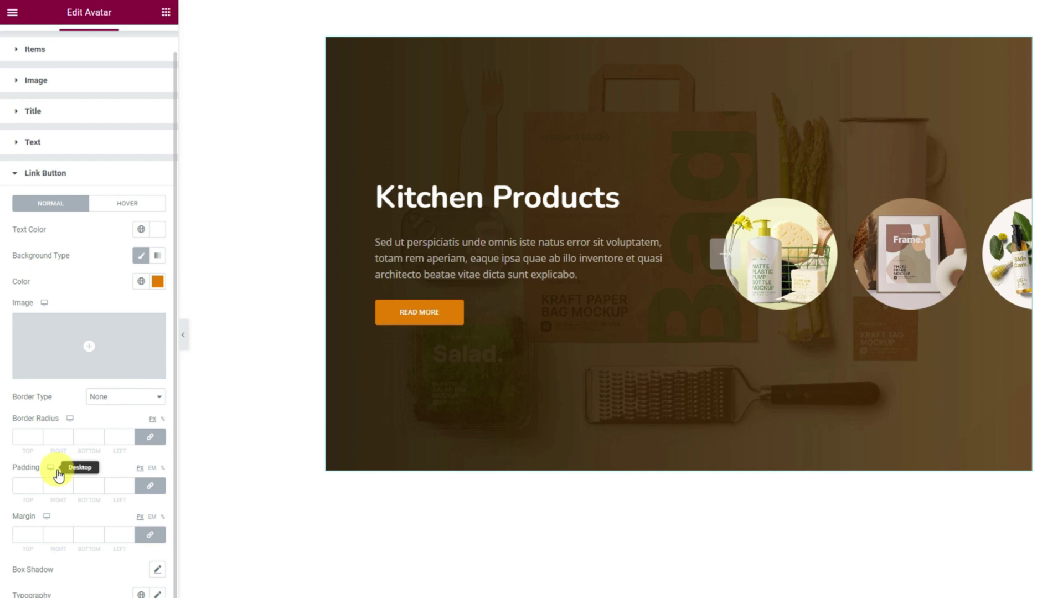
pyautogui.write('10')
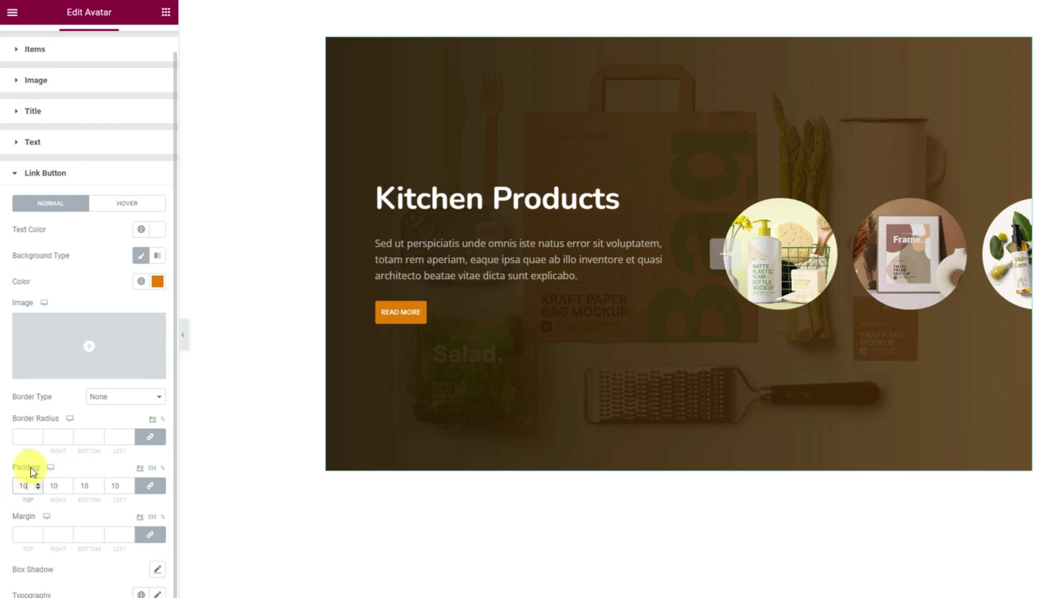
pyautogui.click(150, 486)
pyautogui.write('3')
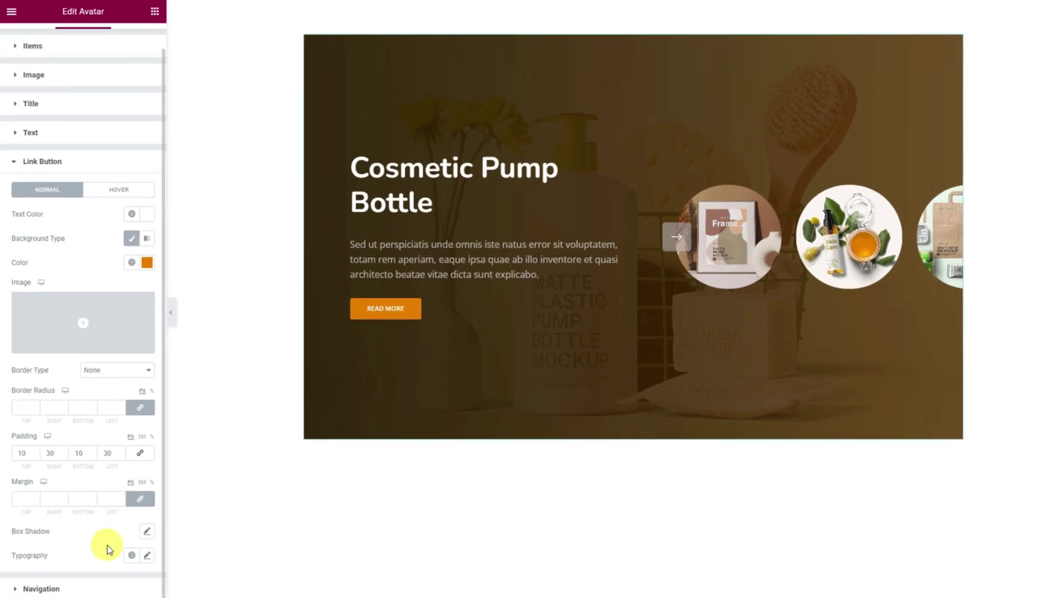
# Step: Set the button typography to Nunito, size 15, weight 500
pyautogui.click(148, 555)
pyautogui.scroll(-5, 102, 409)
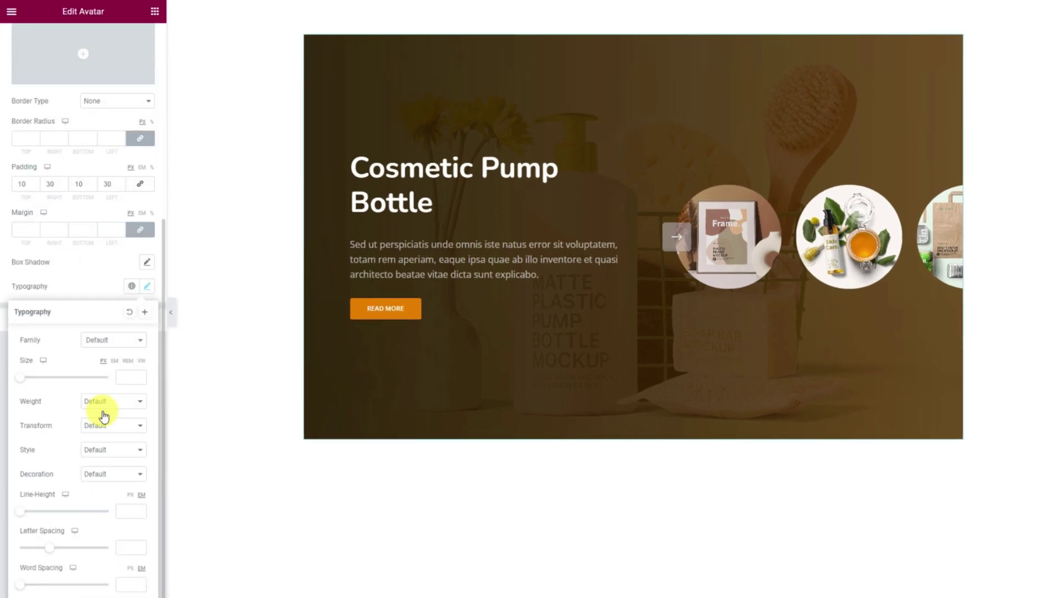
pyautogui.click(111, 340)
pyautogui.write('nunito')
pyautogui.click(102, 382)
pyautogui.moveTo(23, 382); pyautogui.dragTo(26, 380)
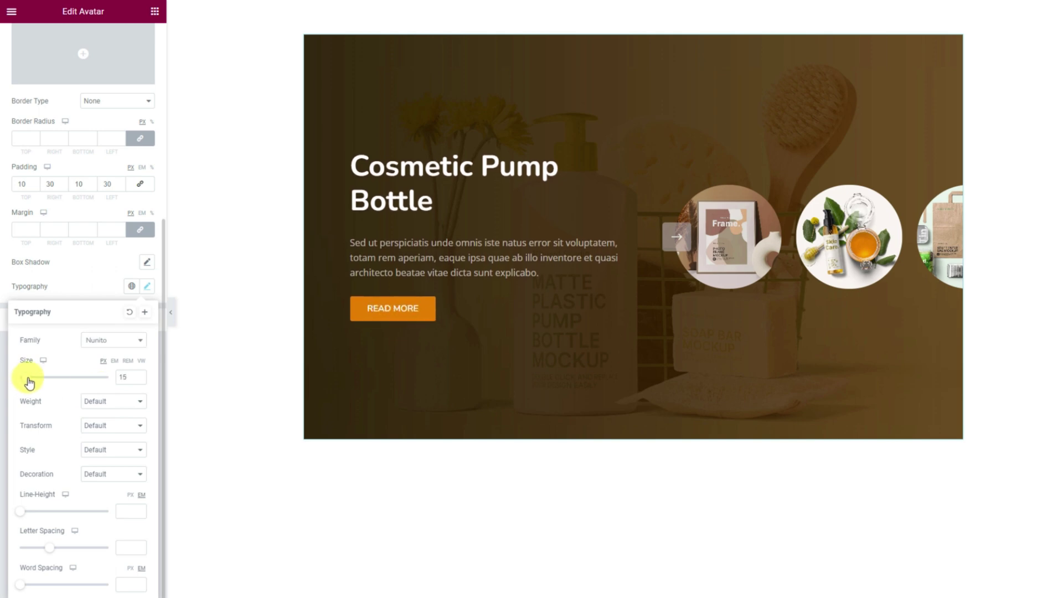
pyautogui.click(104, 402)
pyautogui.click(111, 453)
pyautogui.click(88, 284)
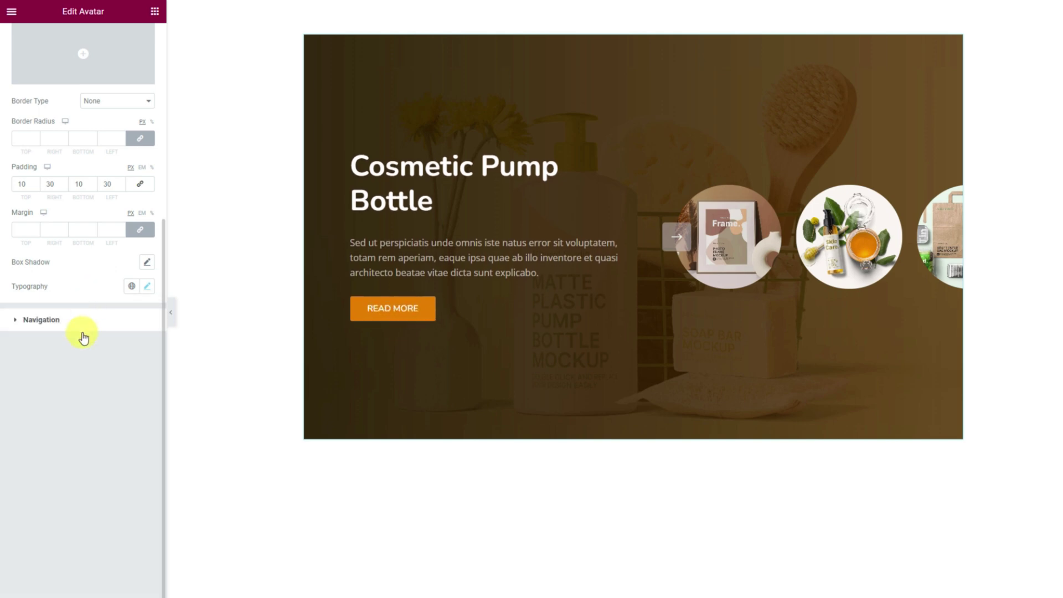
# Step: Give the navigation arrow an orange #ED7D00 background and a light icon colour
pyautogui.click(85, 327)
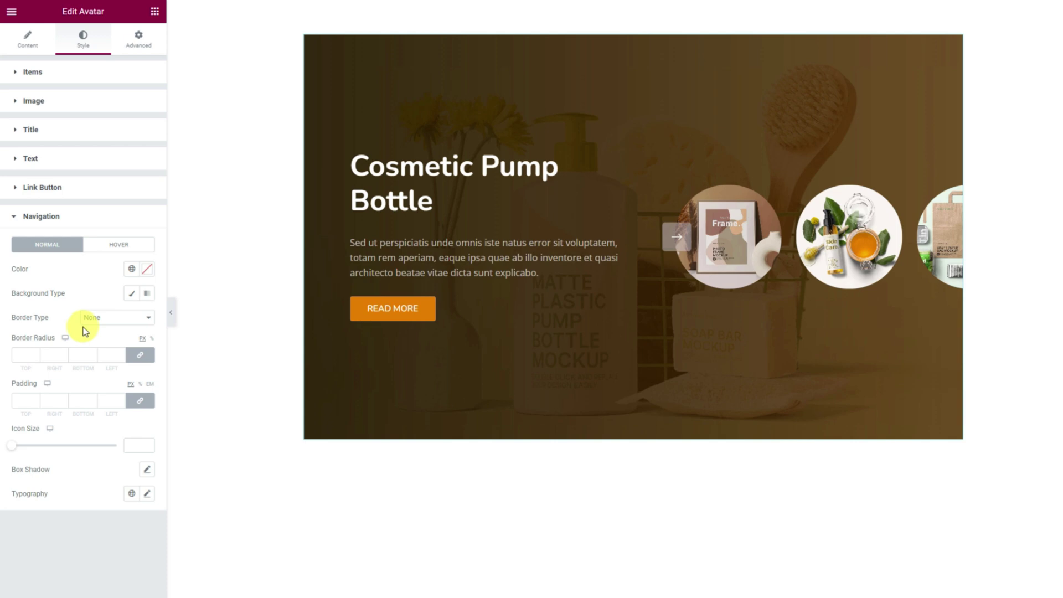
pyautogui.click(131, 292)
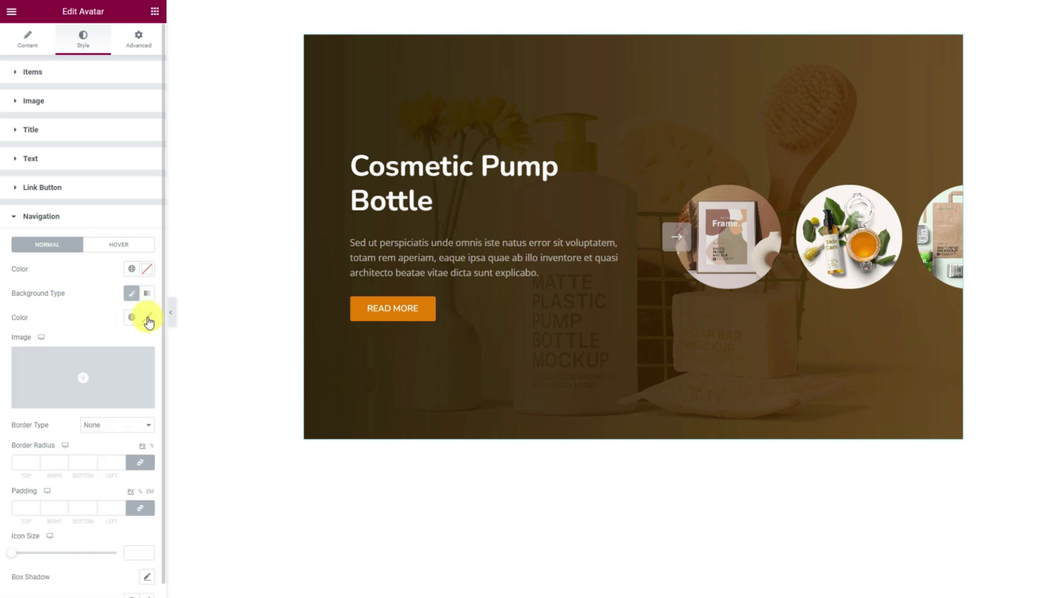
pyautogui.click(147, 317)
pyautogui.write('#ED7D00')
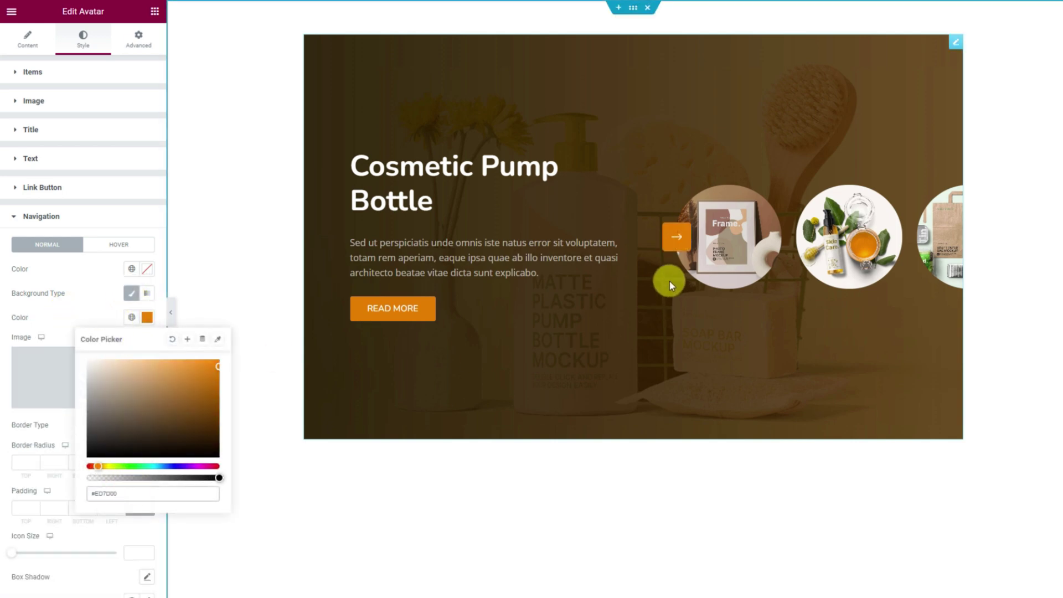
pyautogui.click(94, 309)
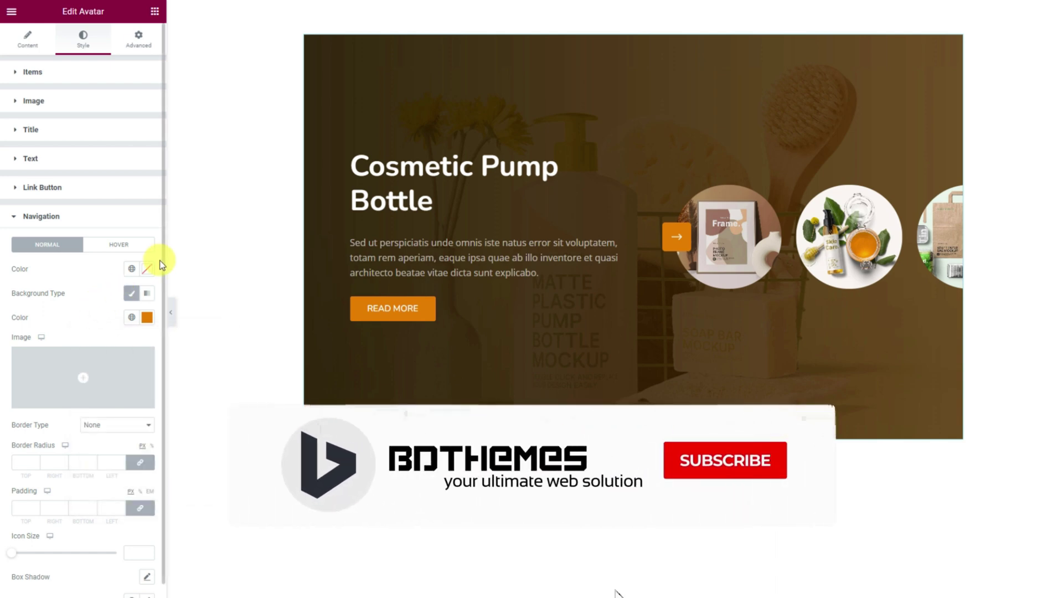
pyautogui.click(147, 269)
pyautogui.click(110, 333)
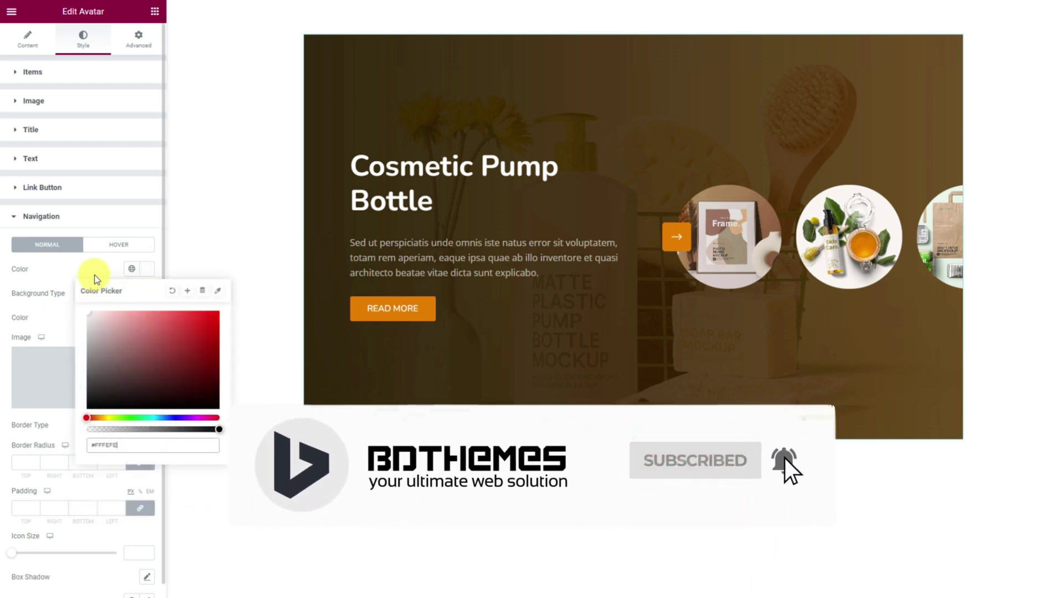
pyautogui.click(95, 277)
# Step: On hover, make the arrow icon black on a white background
pyautogui.click(121, 249)
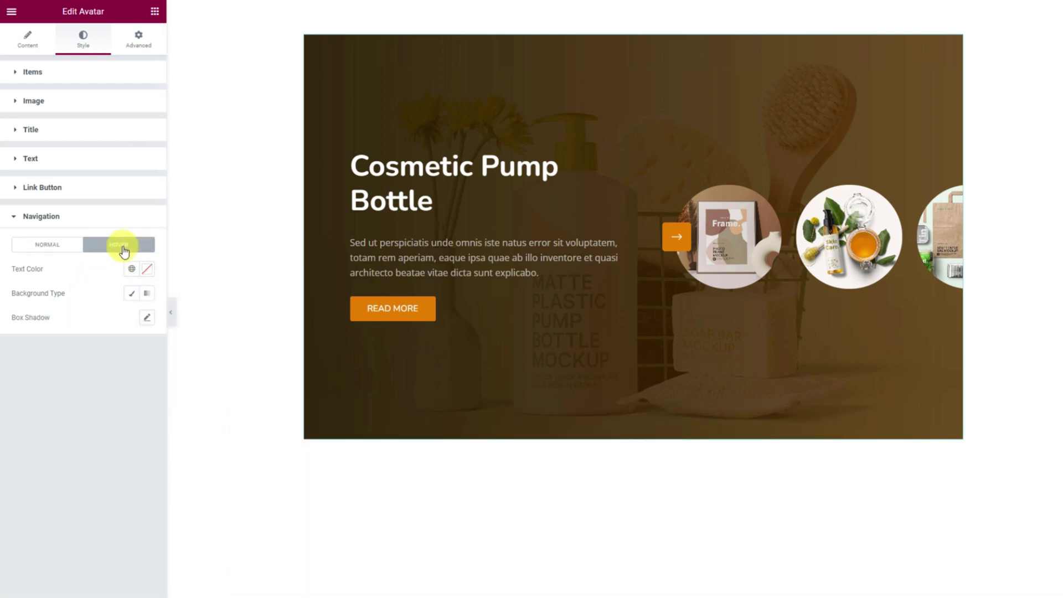
pyautogui.click(146, 271)
pyautogui.moveTo(124, 351); pyautogui.dragTo(83, 414)
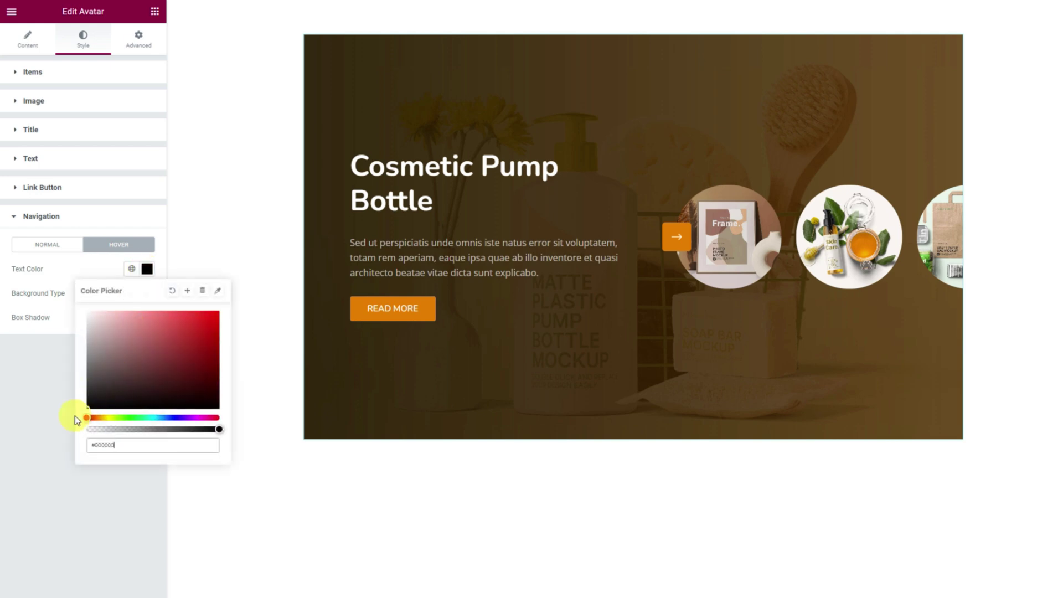
pyautogui.click(85, 268)
pyautogui.click(131, 292)
pyautogui.click(146, 317)
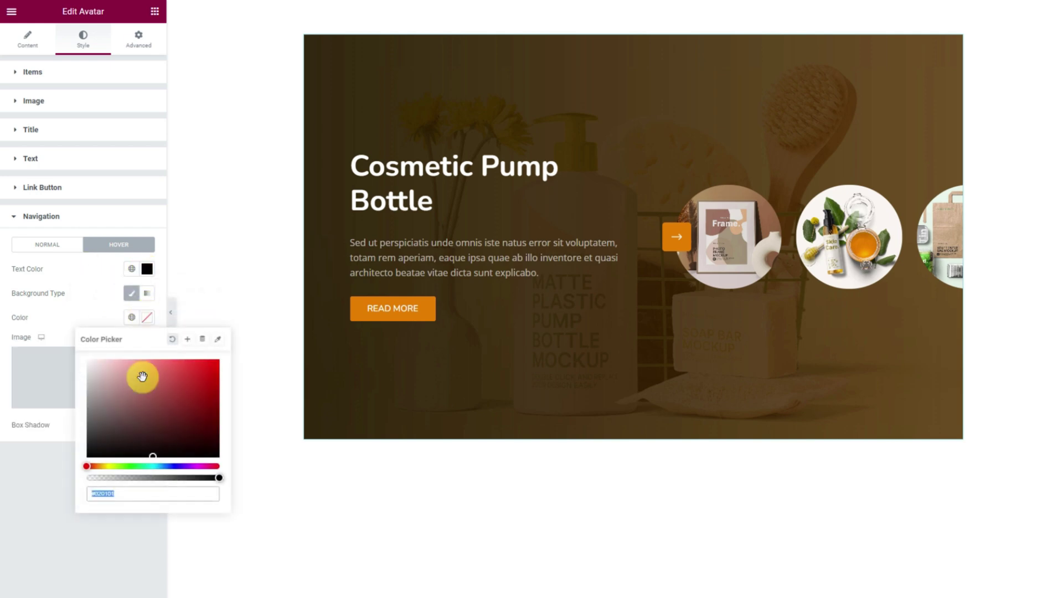
pyautogui.click(83, 317)
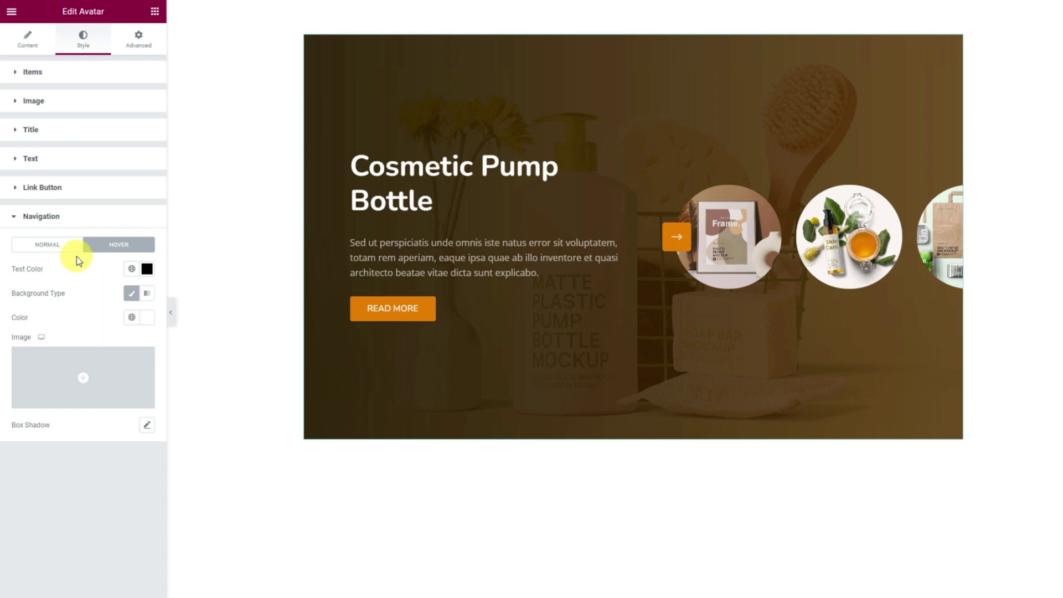
pyautogui.click(58, 245)
# Step: Give the arrow a solid border, radius 100, padding 10 and icon size 32
pyautogui.scroll(-1, 88, 337)
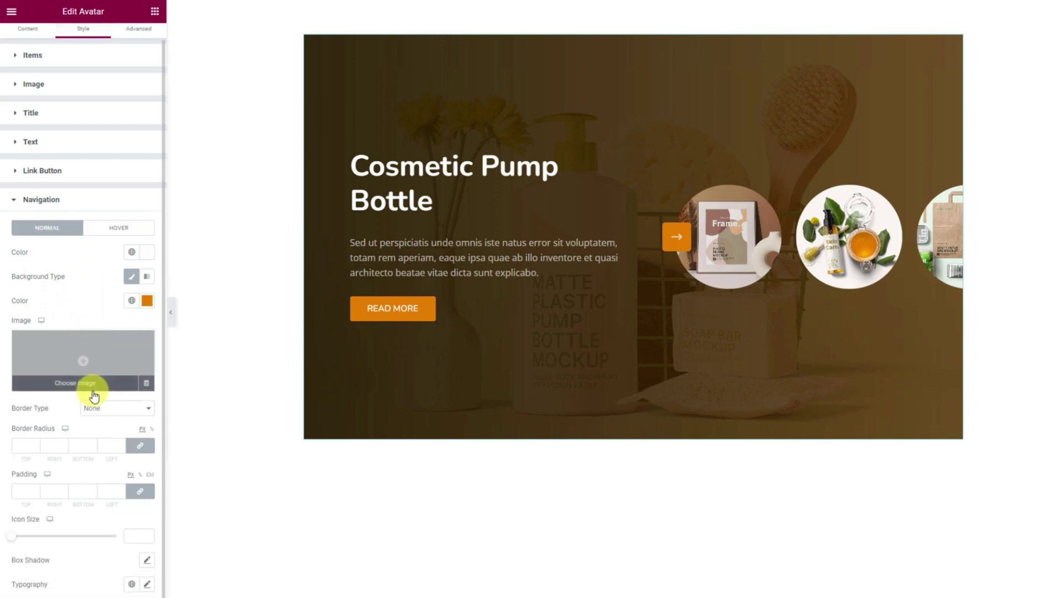
pyautogui.click(95, 408)
pyautogui.click(103, 429)
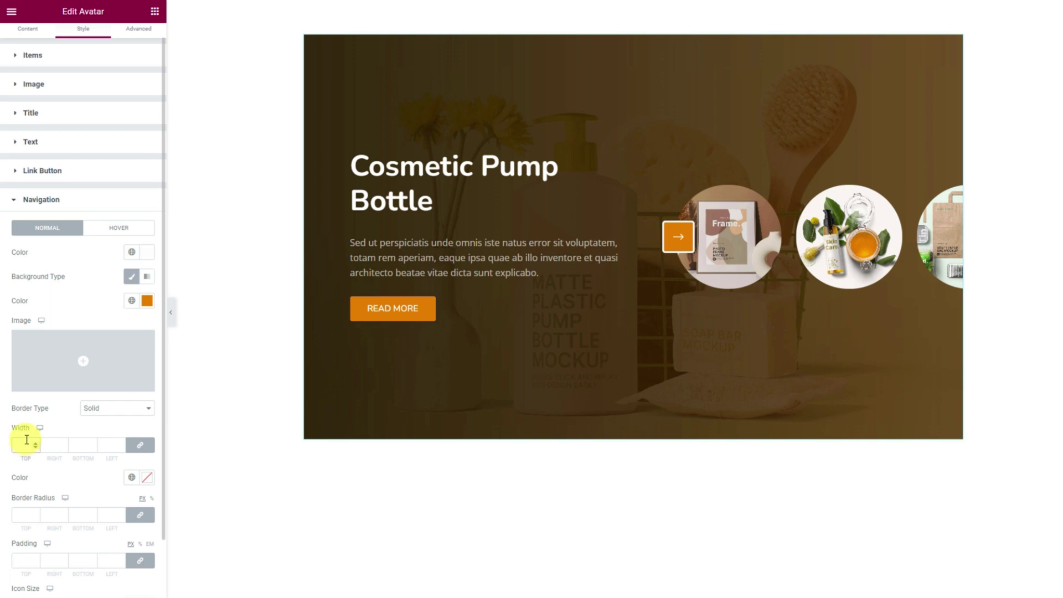
pyautogui.scroll(-3, 5, 491)
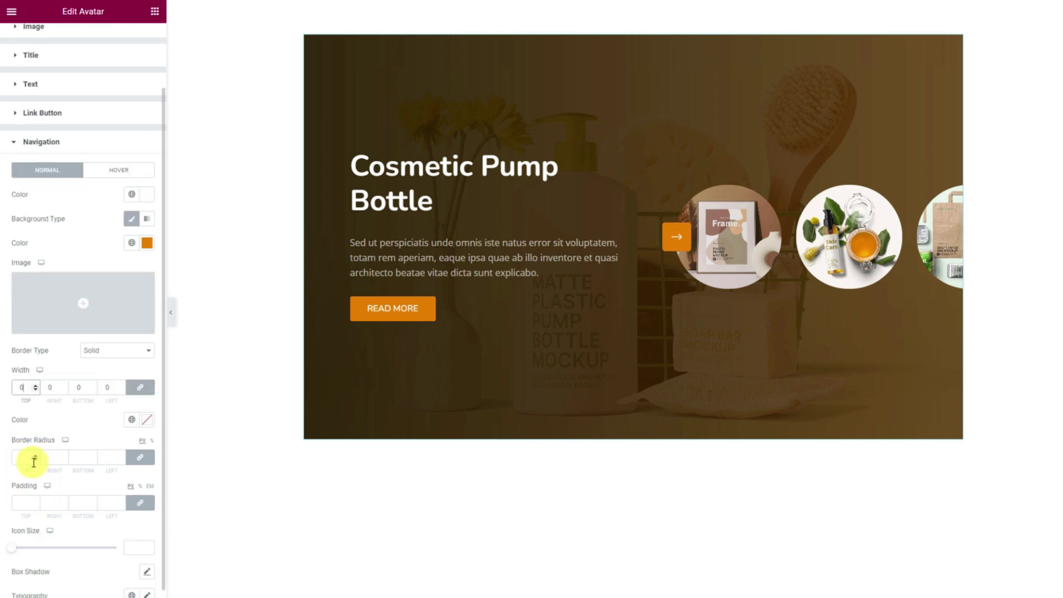
pyautogui.click(25, 447)
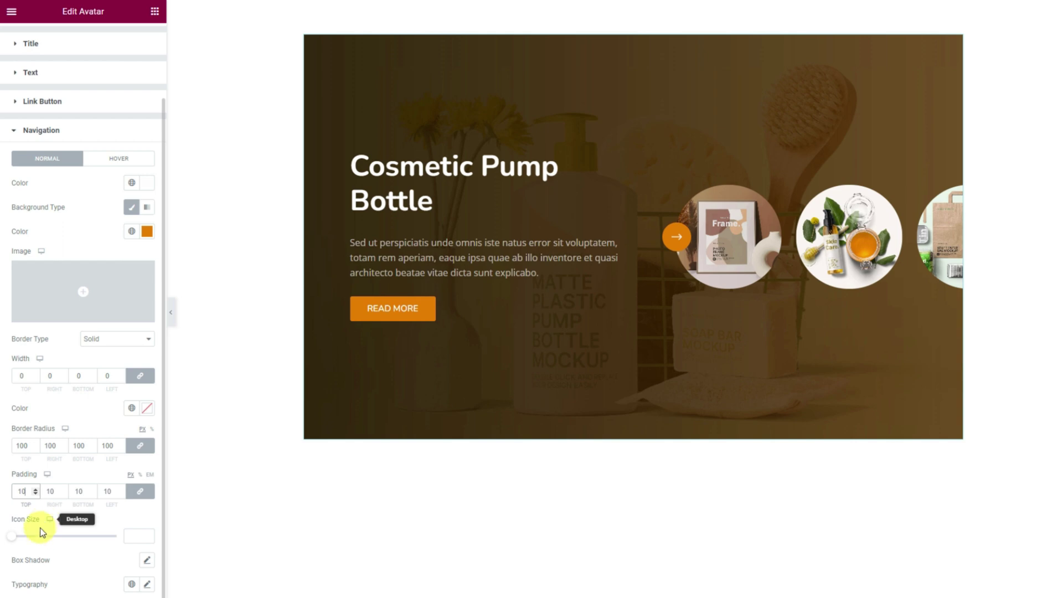
pyautogui.moveTo(14, 540); pyautogui.dragTo(30, 540)
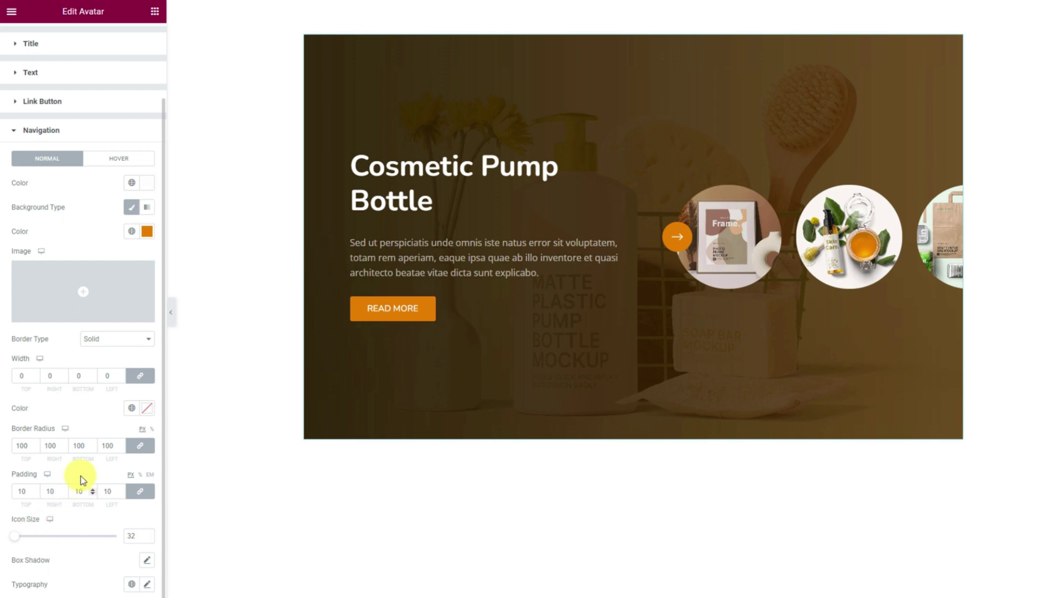
# Step: Hide the editor panel and click the arrow twice to advance the slides
pyautogui.click(171, 313)
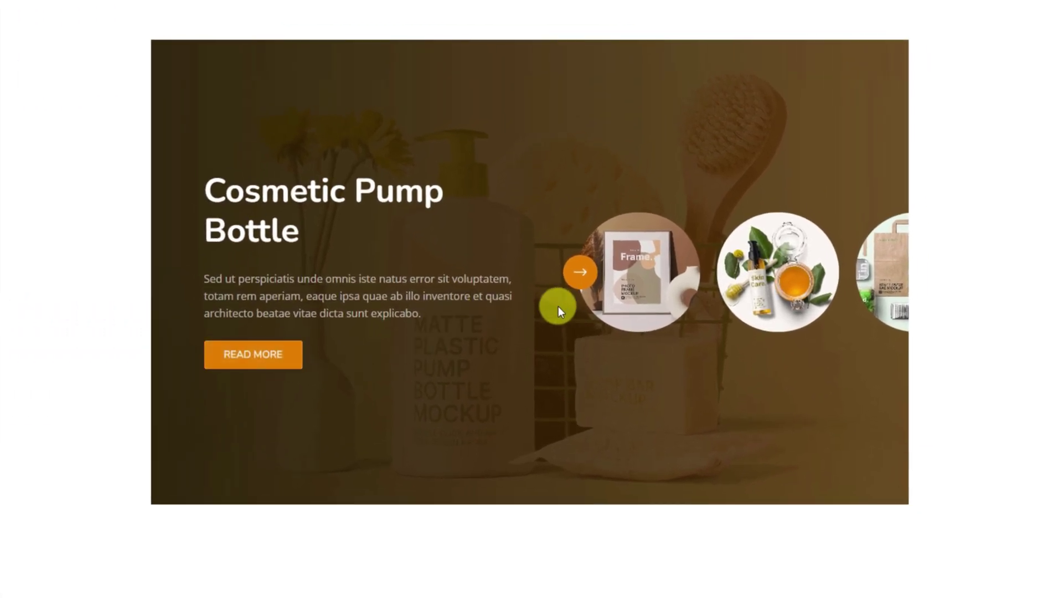
pyautogui.click(575, 290)
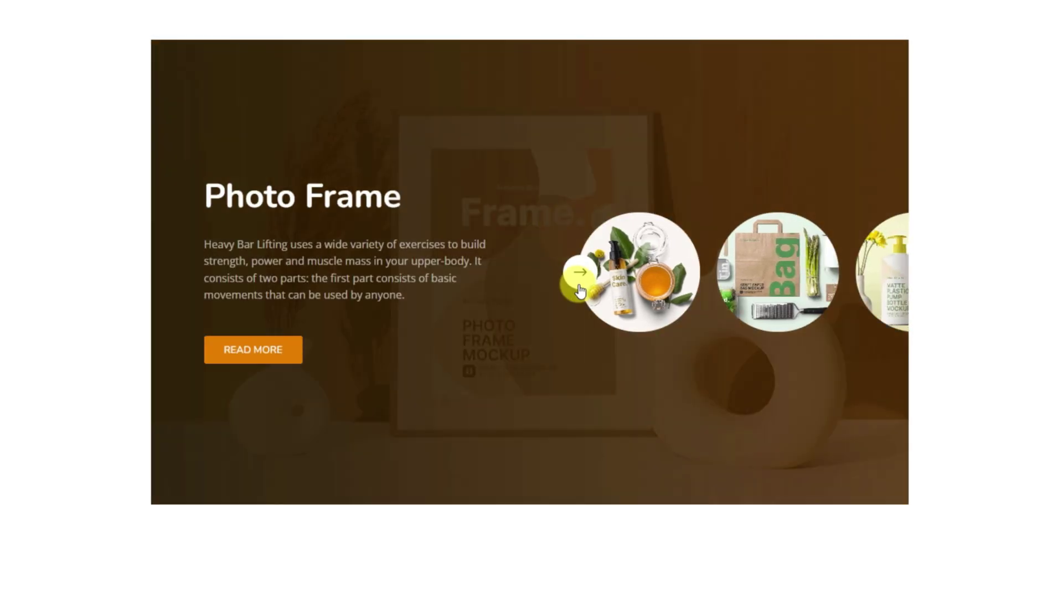
pyautogui.click(578, 290)
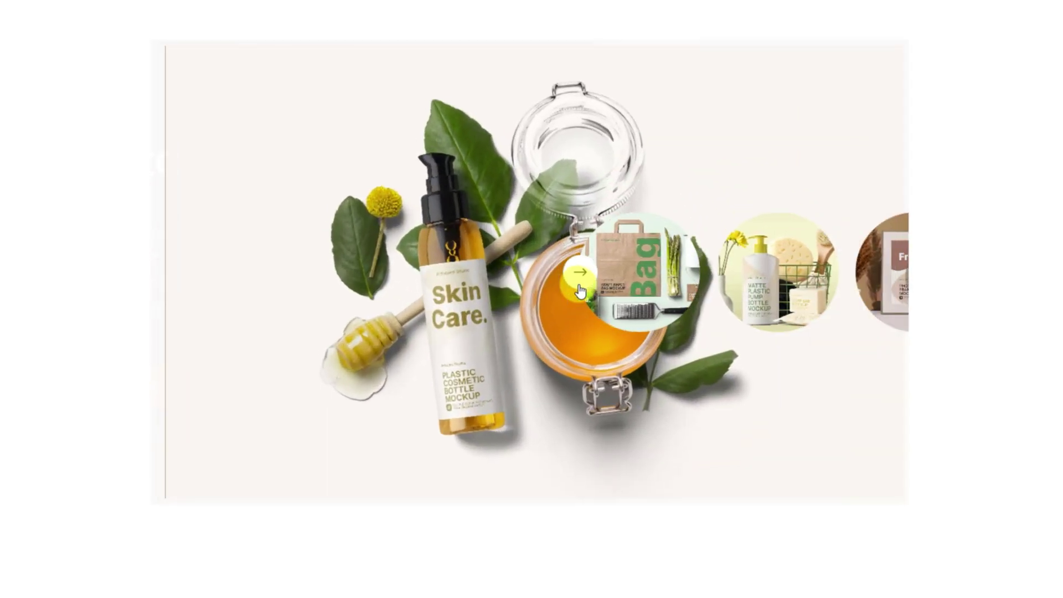